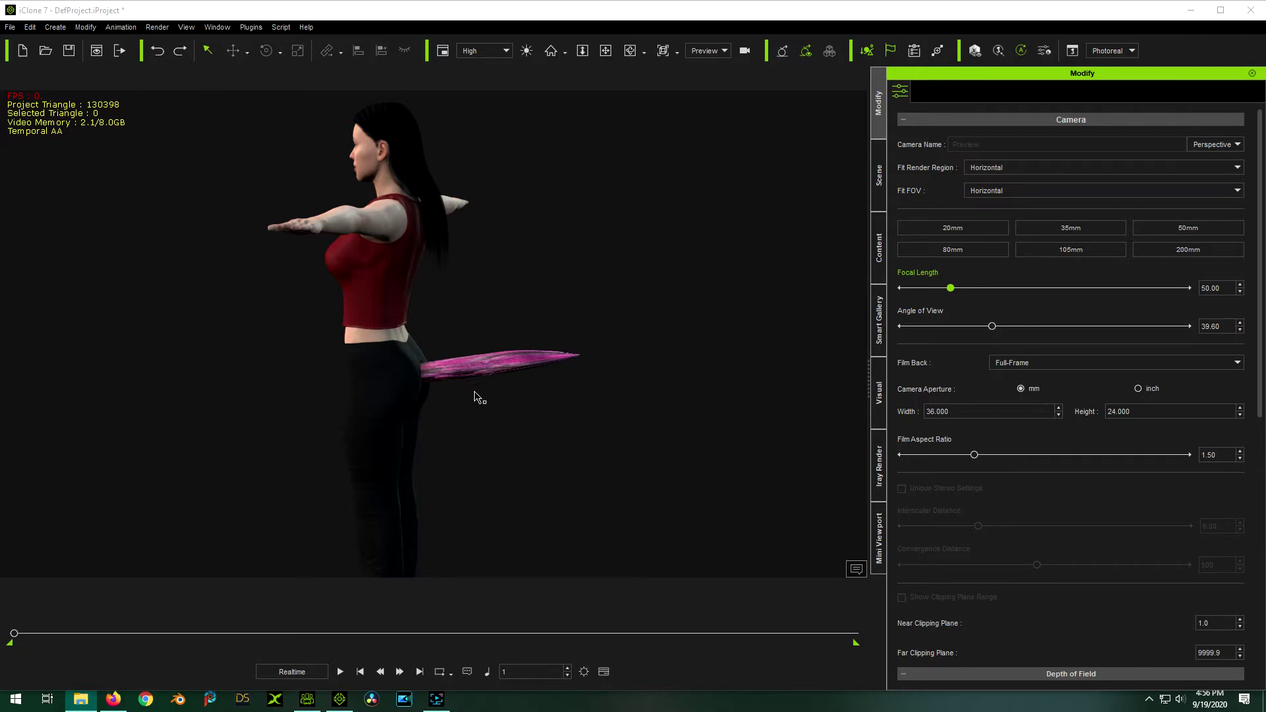
- Select the Crappy Tail and open its Edit Motion Layer bone list
click(487, 367)
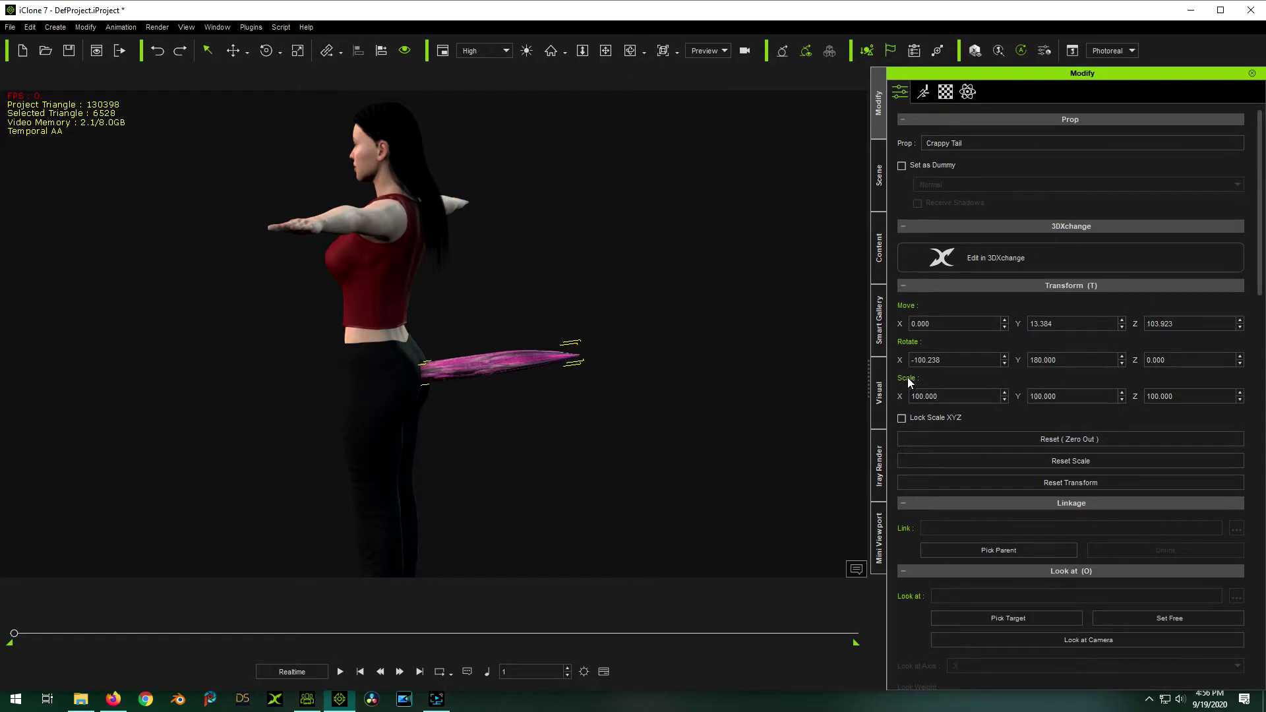
click(923, 92)
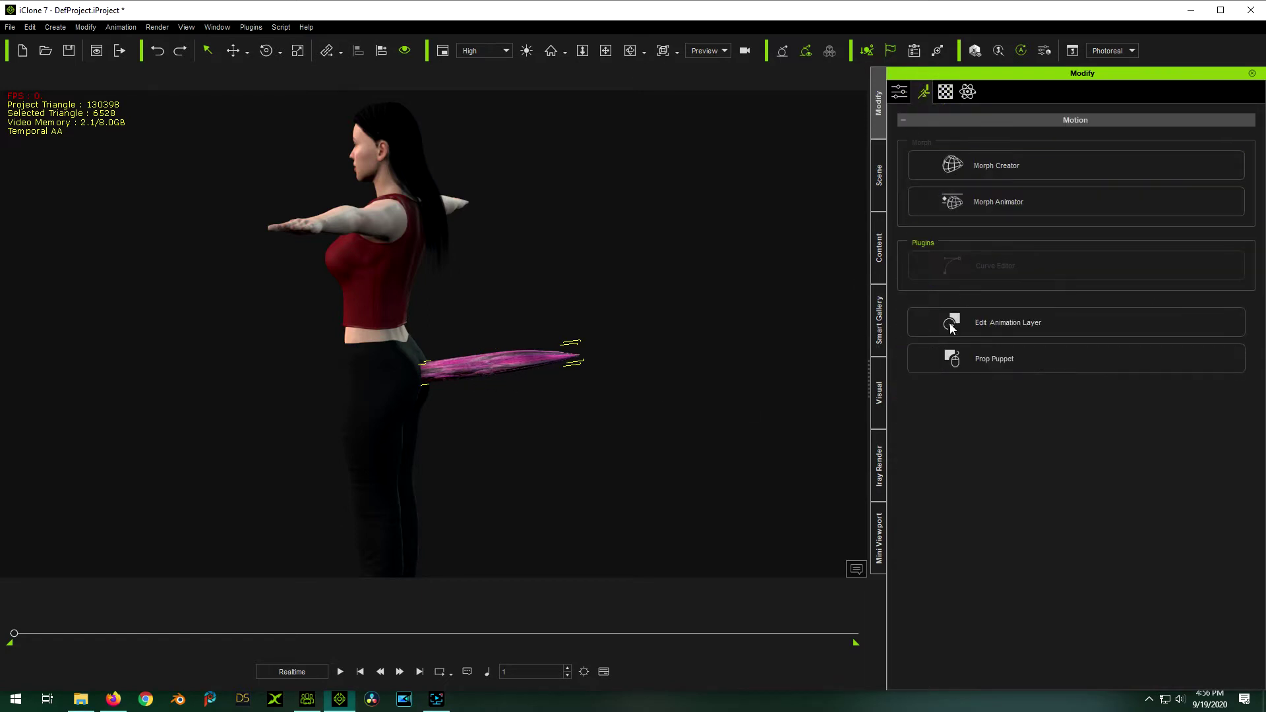
click(1031, 323)
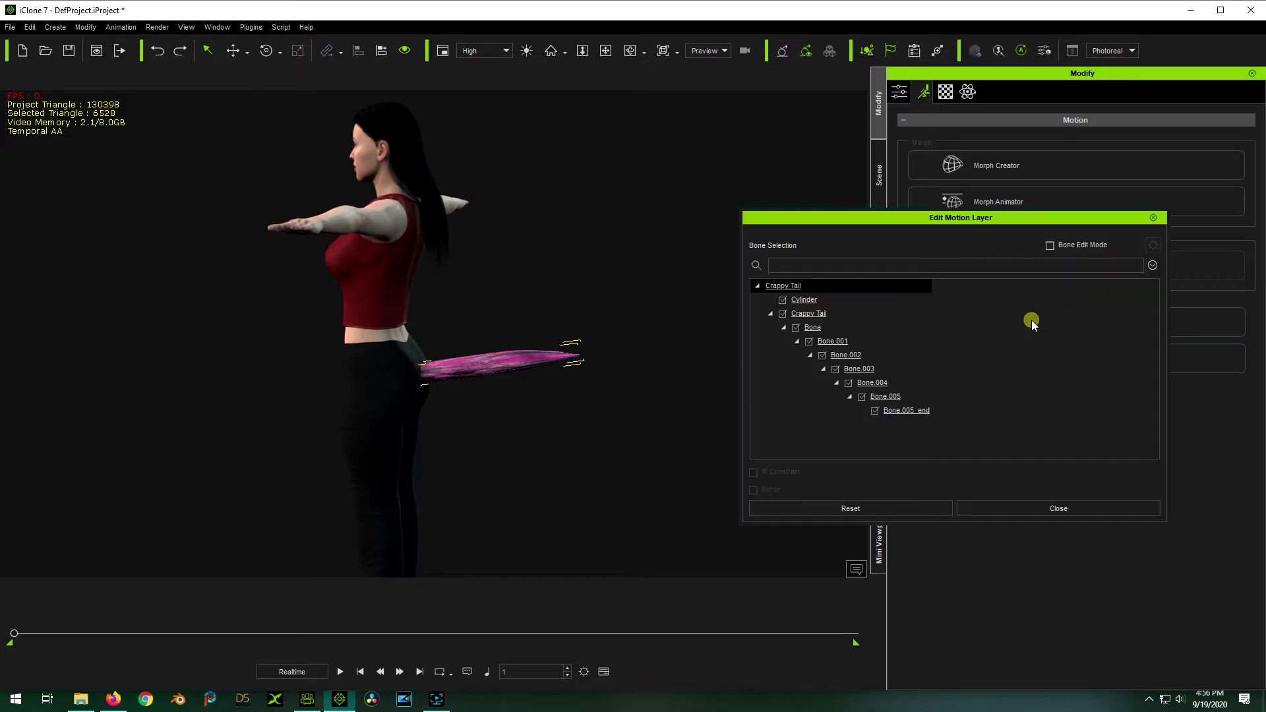
- Bend the tail at Bone.003 and Bone.004 with the rotate gizmo, then reset it straight
click(852, 366)
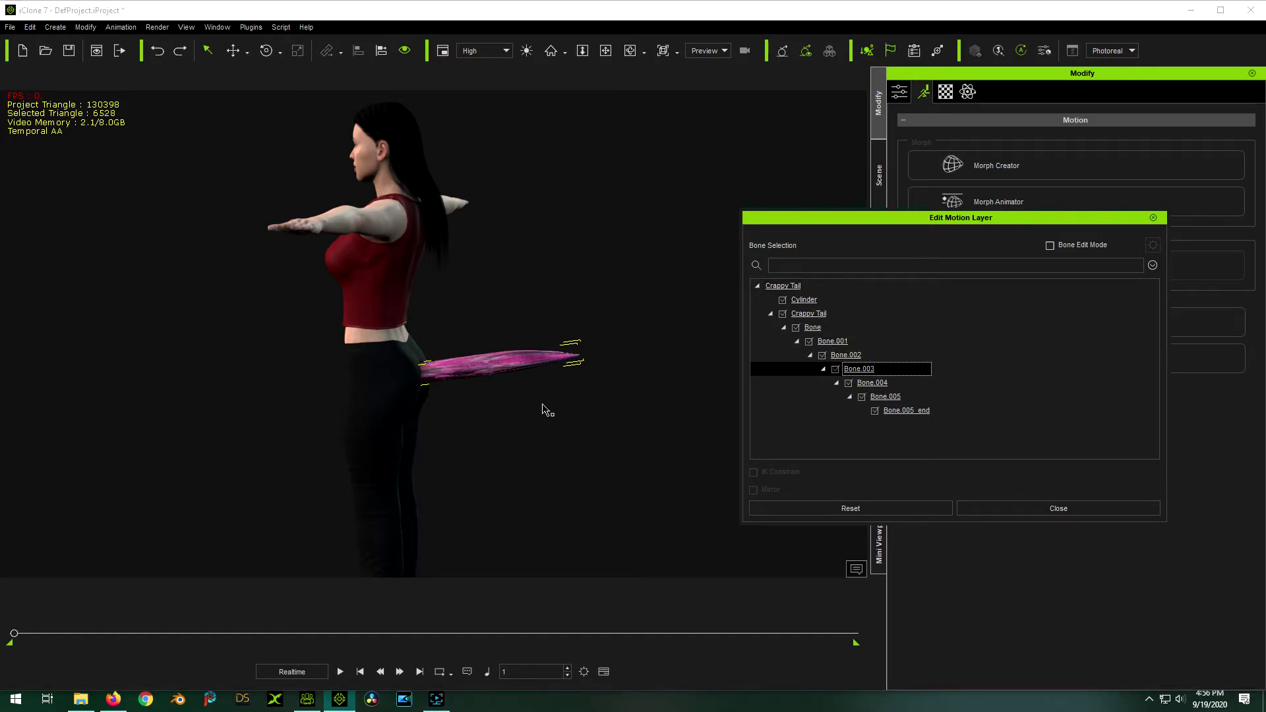
key(e)
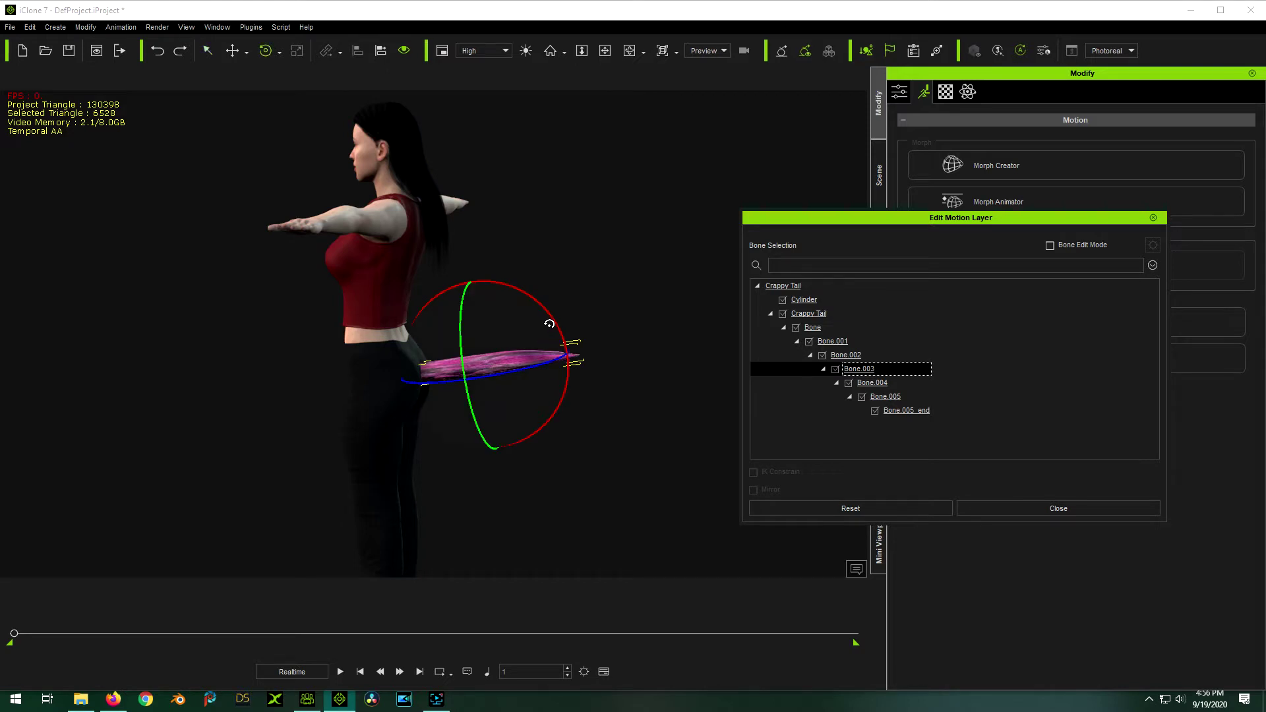
mouse_move(552, 314)
mouse_down()
mouse_move(528, 296)
mouse_move(567, 356)
mouse_move(535, 297)
mouse_up()
click(903, 407)
click(873, 384)
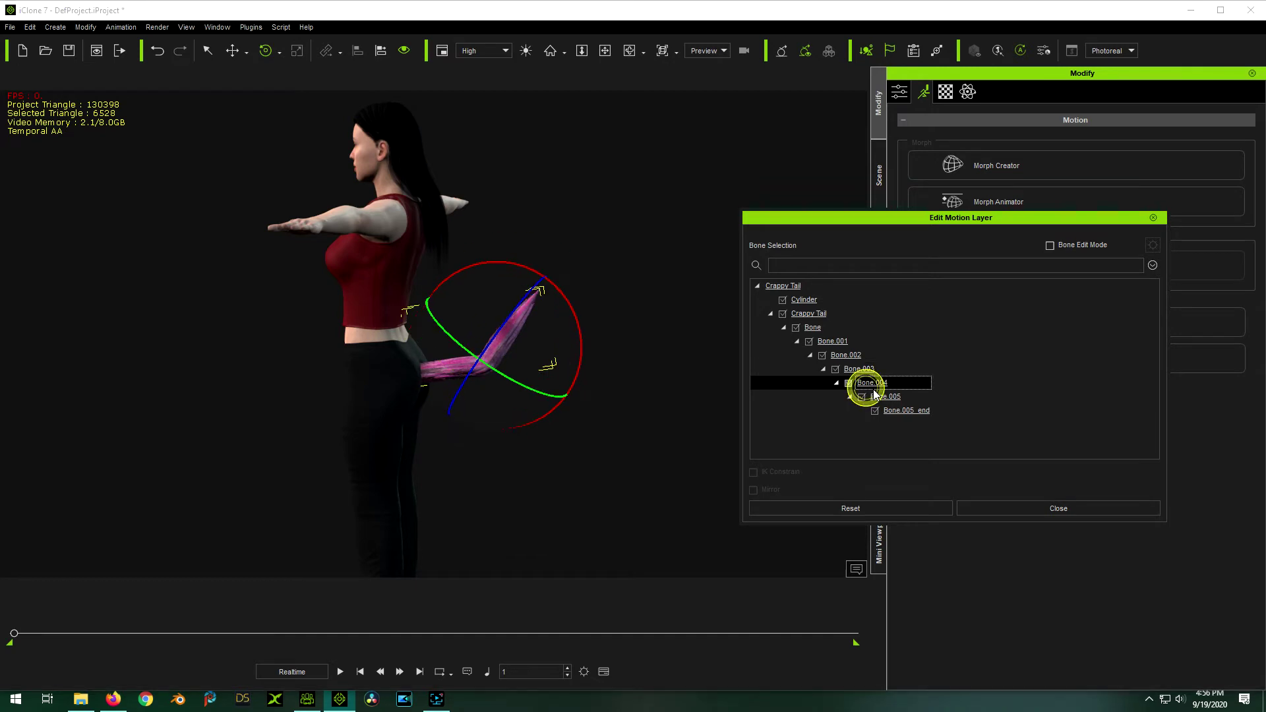
drag(587, 341, 517, 274)
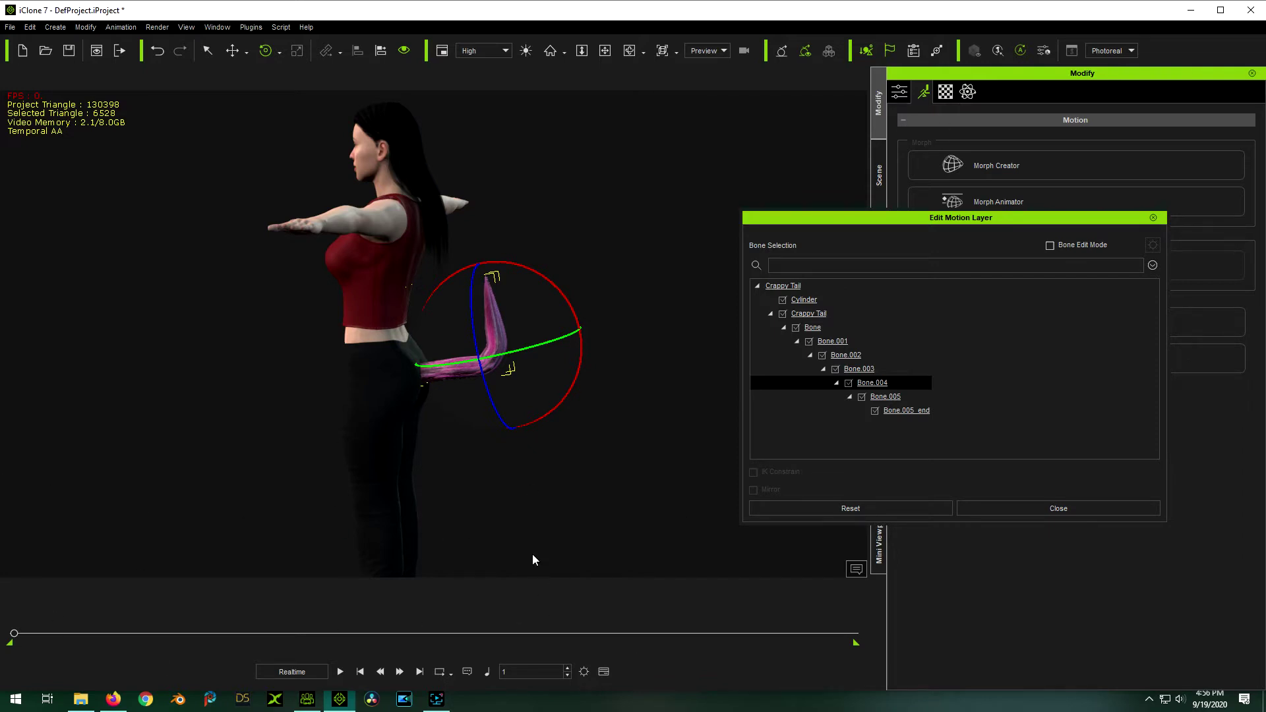
click(834, 507)
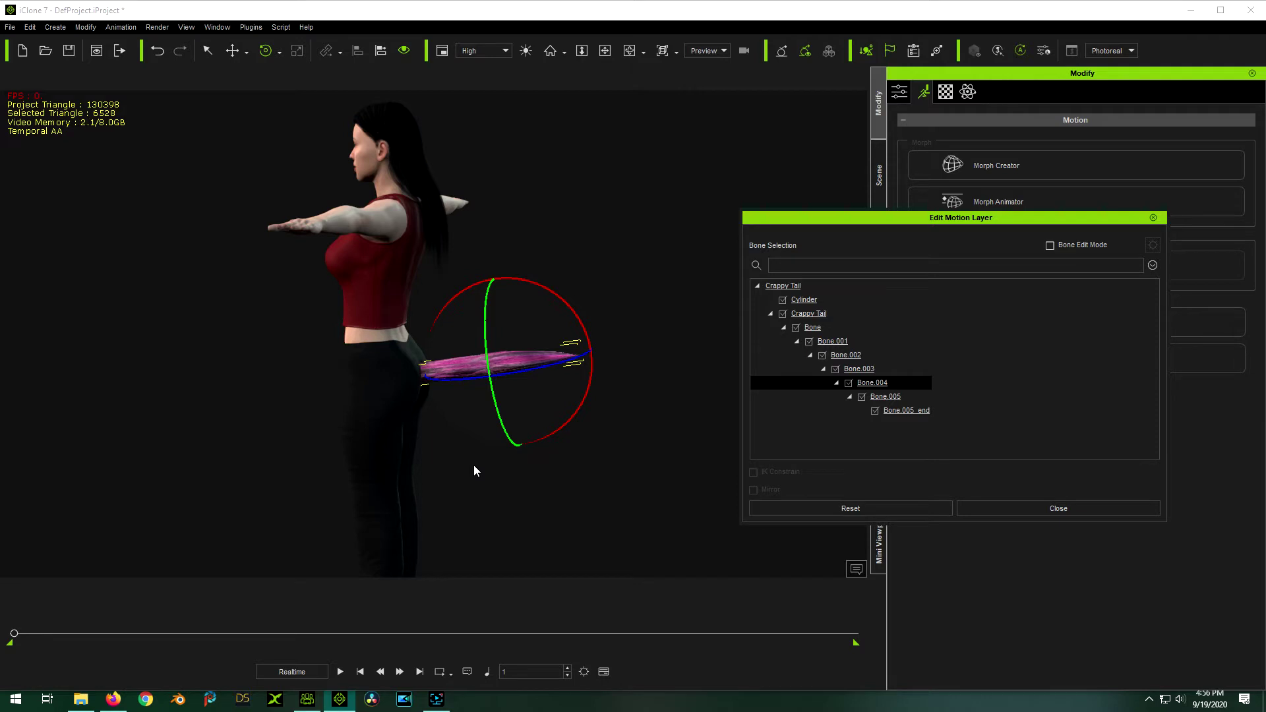
right_drag(458, 480, 376, 472)
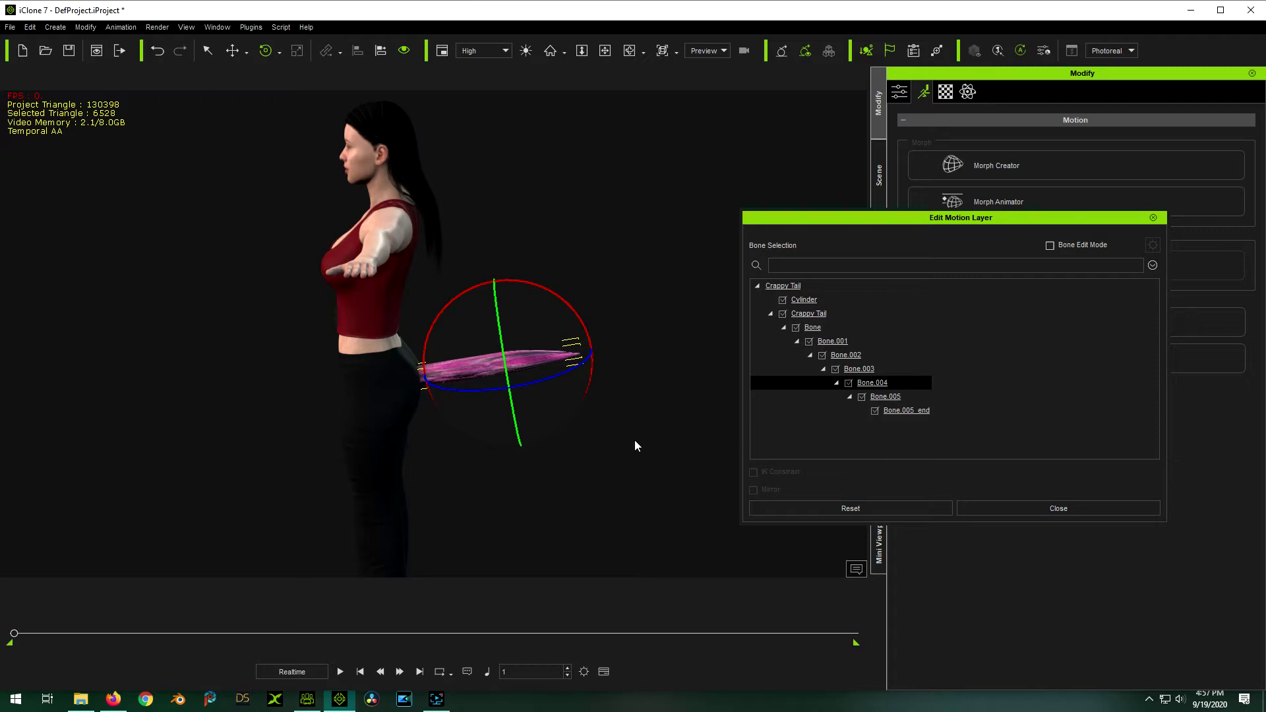
- Check Bone Edit Mode so the bone chain appears inside the pink tail prop
click(798, 428)
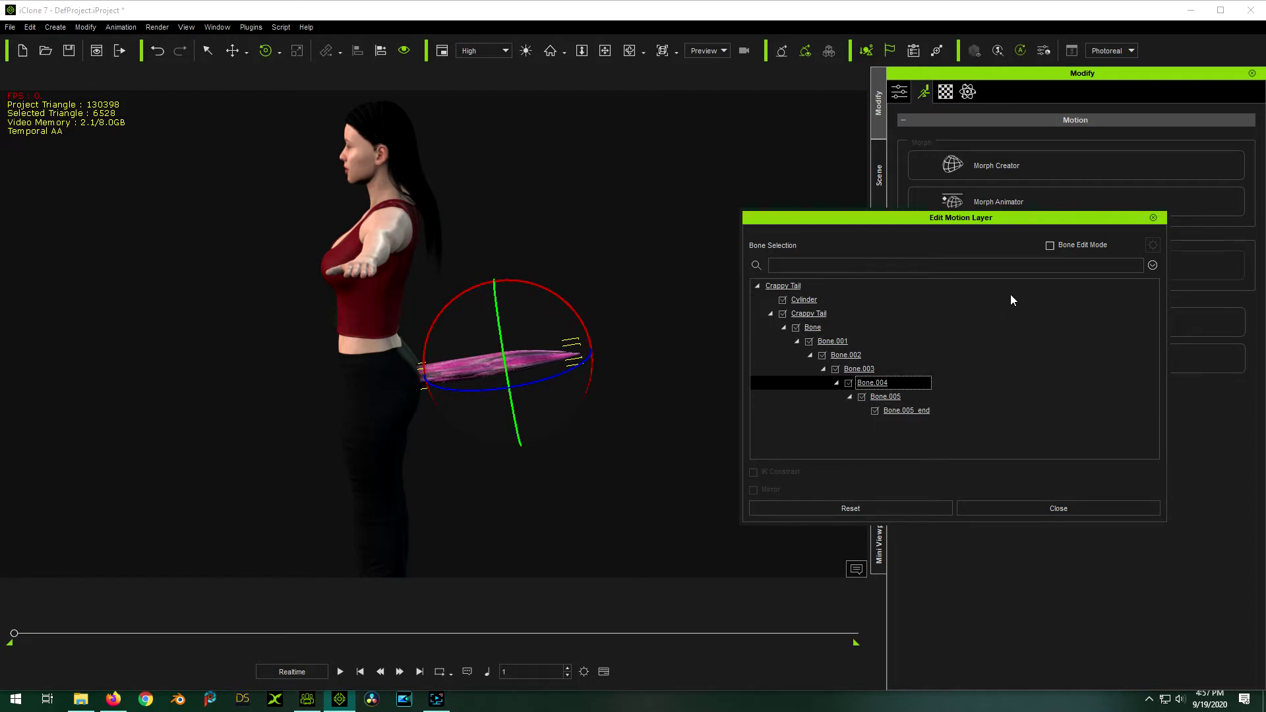
click(1050, 245)
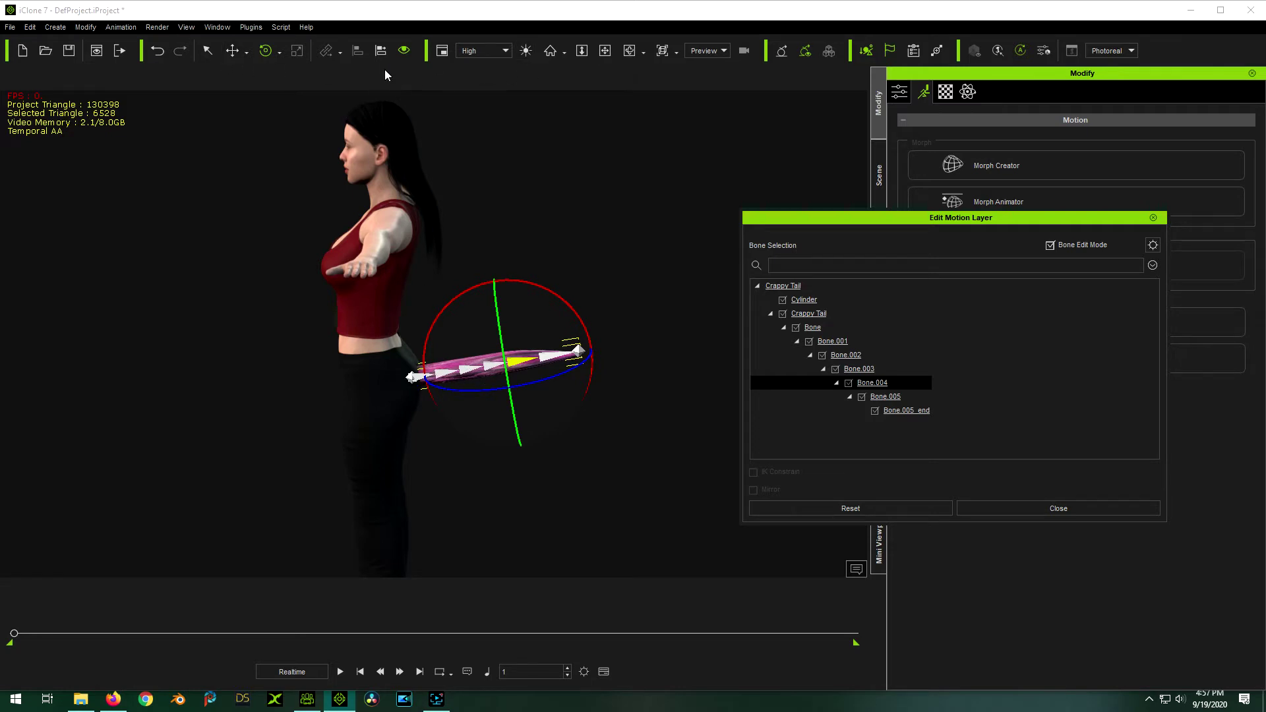
- With the Select tool, pick a tail bone and then the end bone on the model
click(207, 51)
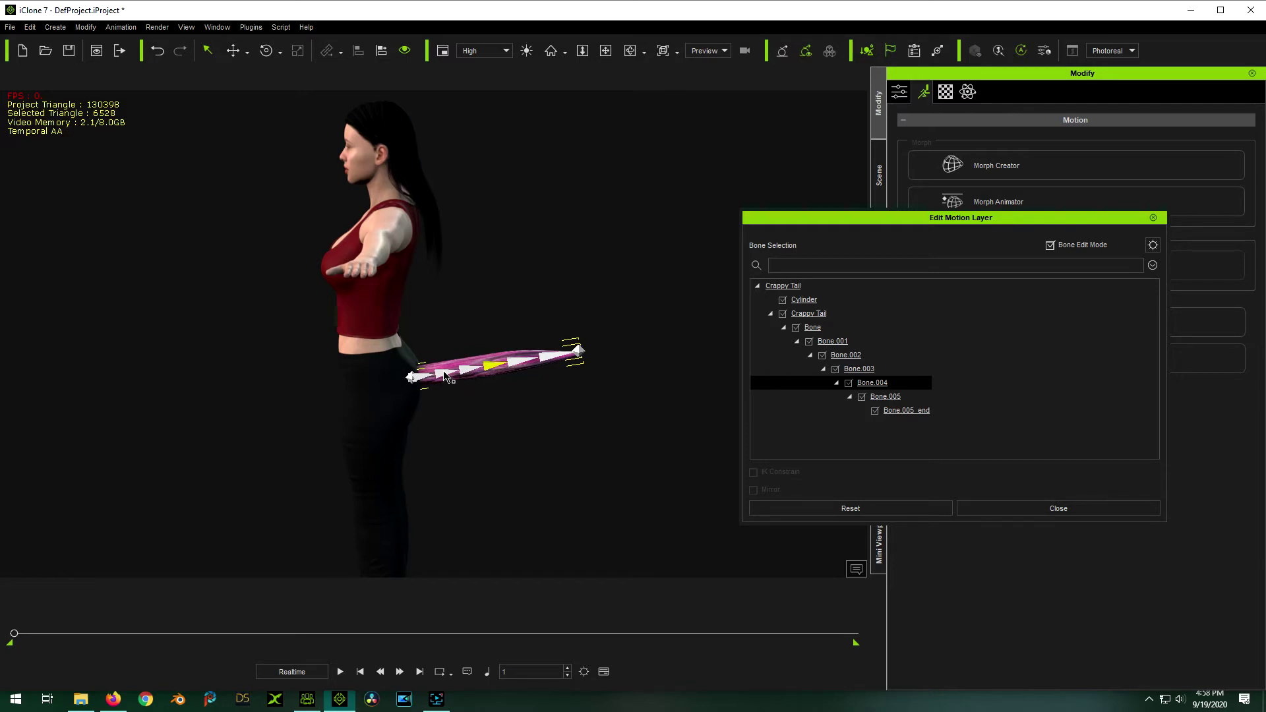
click(445, 376)
click(551, 358)
- Move the tail's end bone upward so the IK chain bends toward the torso
key(w)
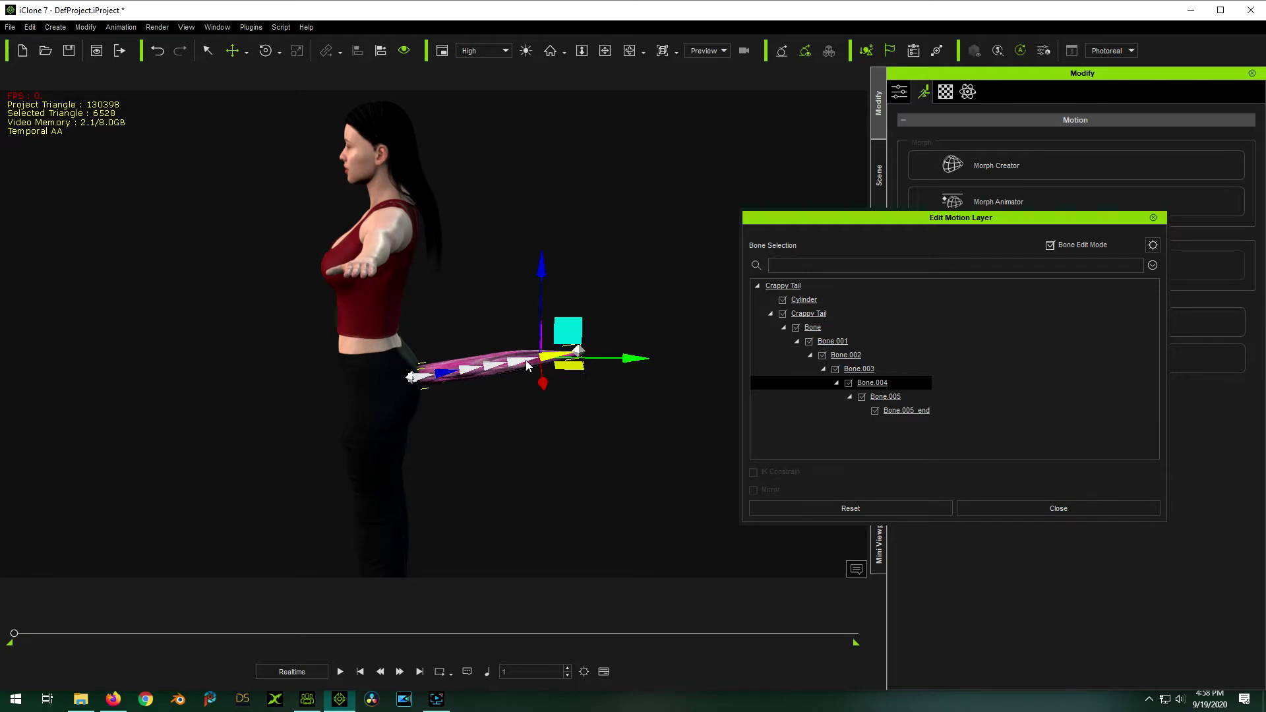
drag(567, 331, 546, 309)
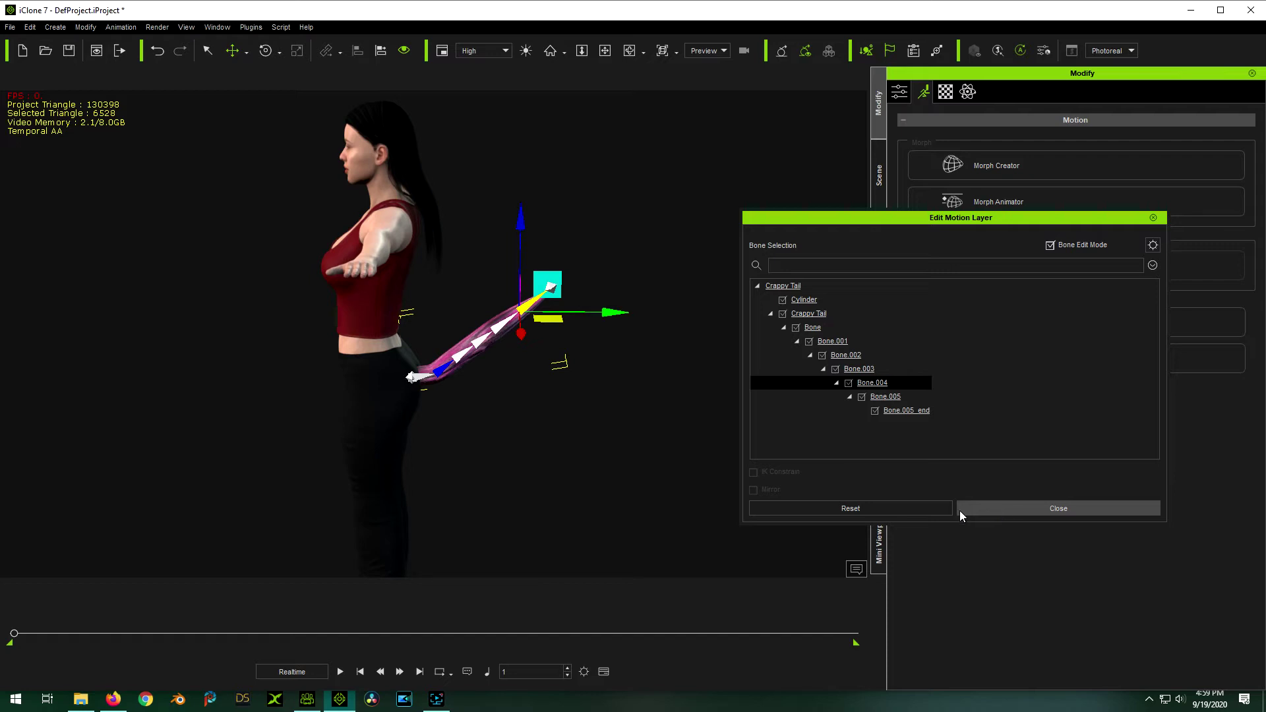
- Reset the tail straight, turn off Bone Edit Mode and close the motion layer editor
click(900, 511)
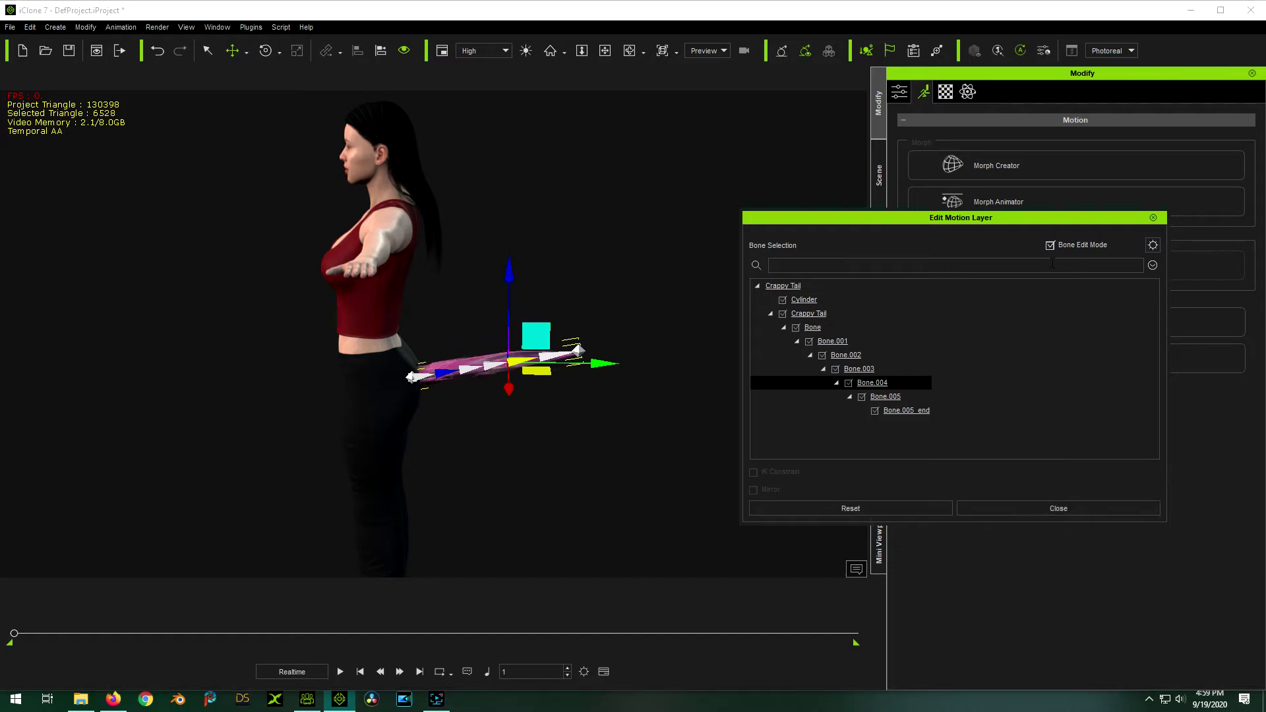
click(1050, 245)
click(1034, 508)
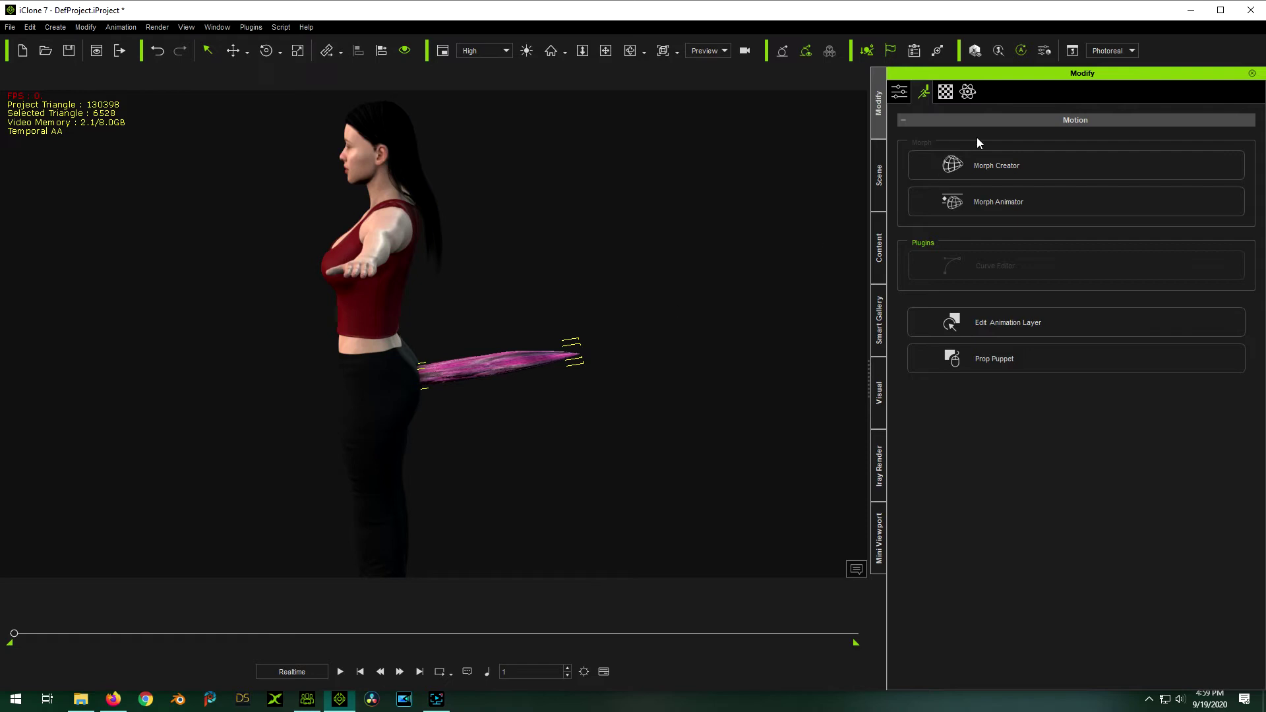
- Show the tail's material settings and select the Cylinder mesh's material entry
click(946, 91)
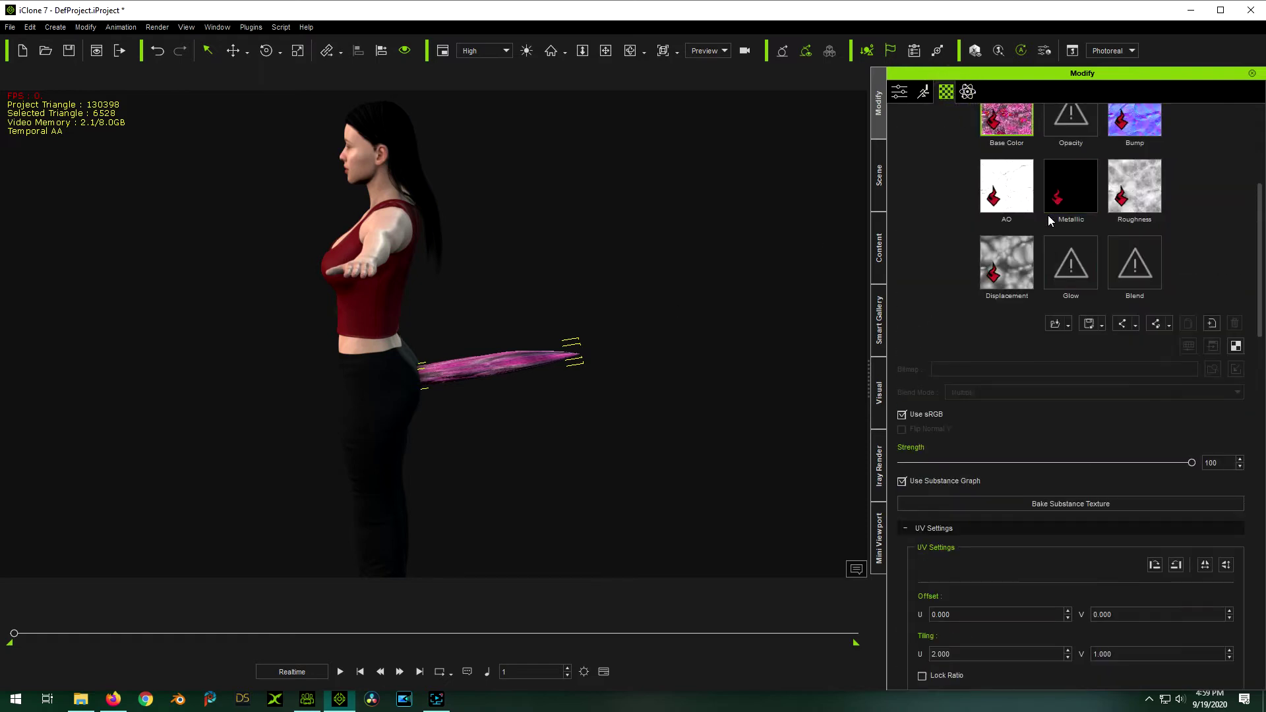
scroll(1046, 215, up, 5)
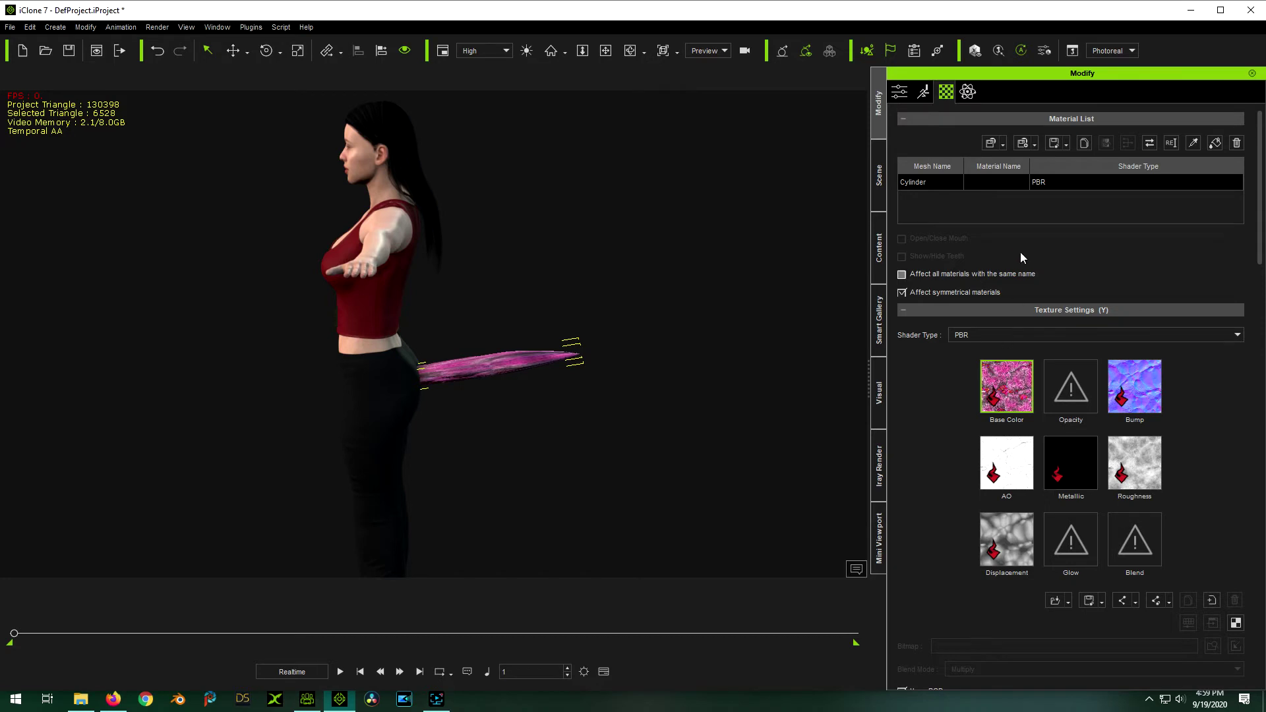
click(982, 180)
- Save the tail's material to the Desktop as crapMat.iMtl, then delete the tail prop
click(1003, 145)
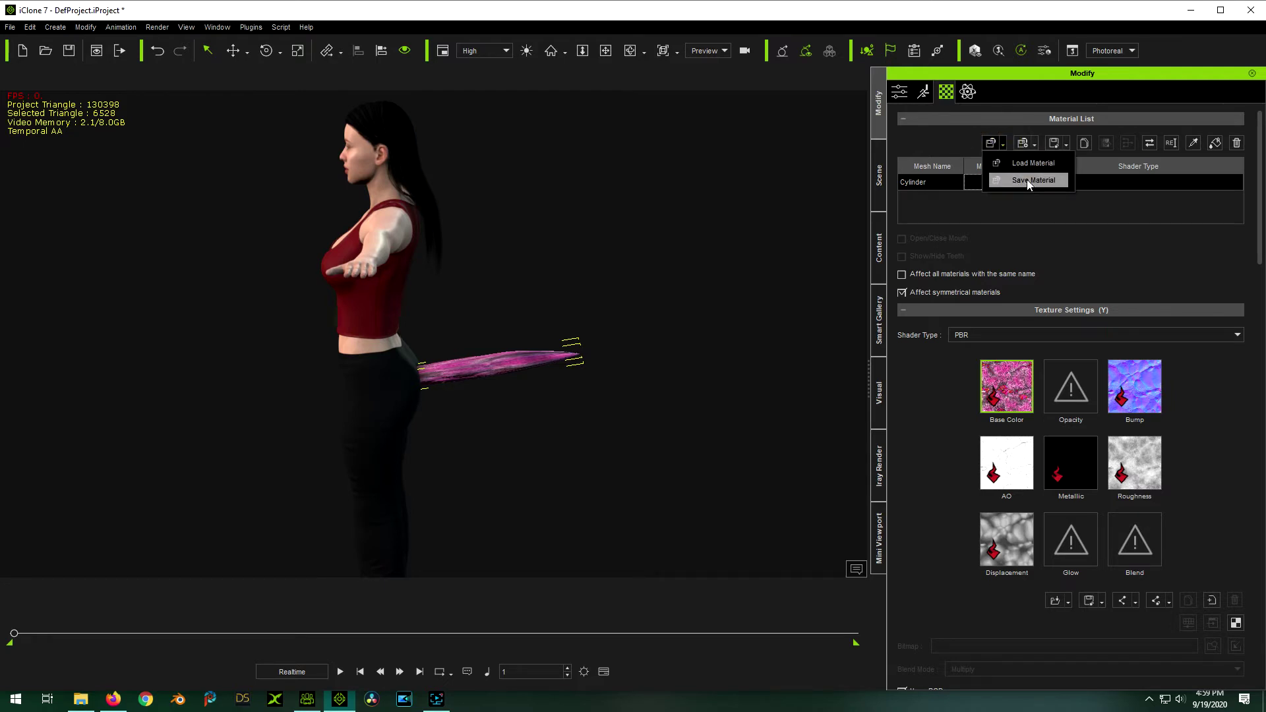
click(922, 131)
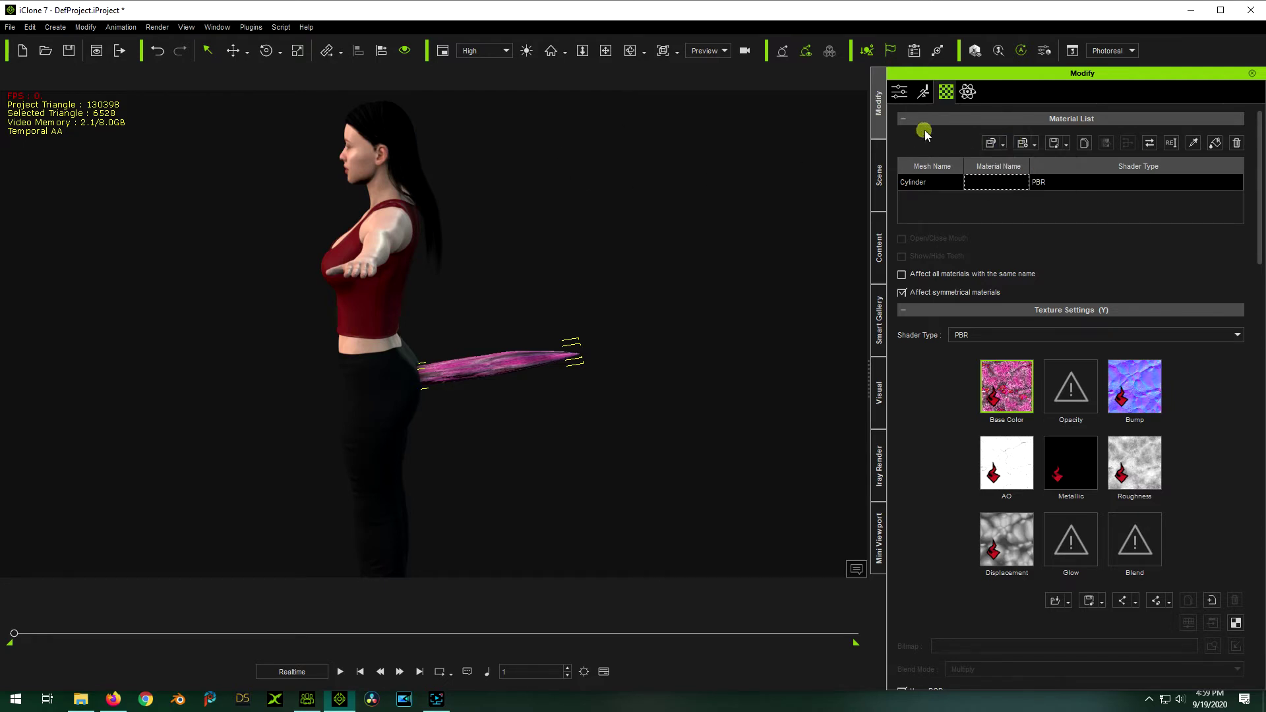
click(997, 143)
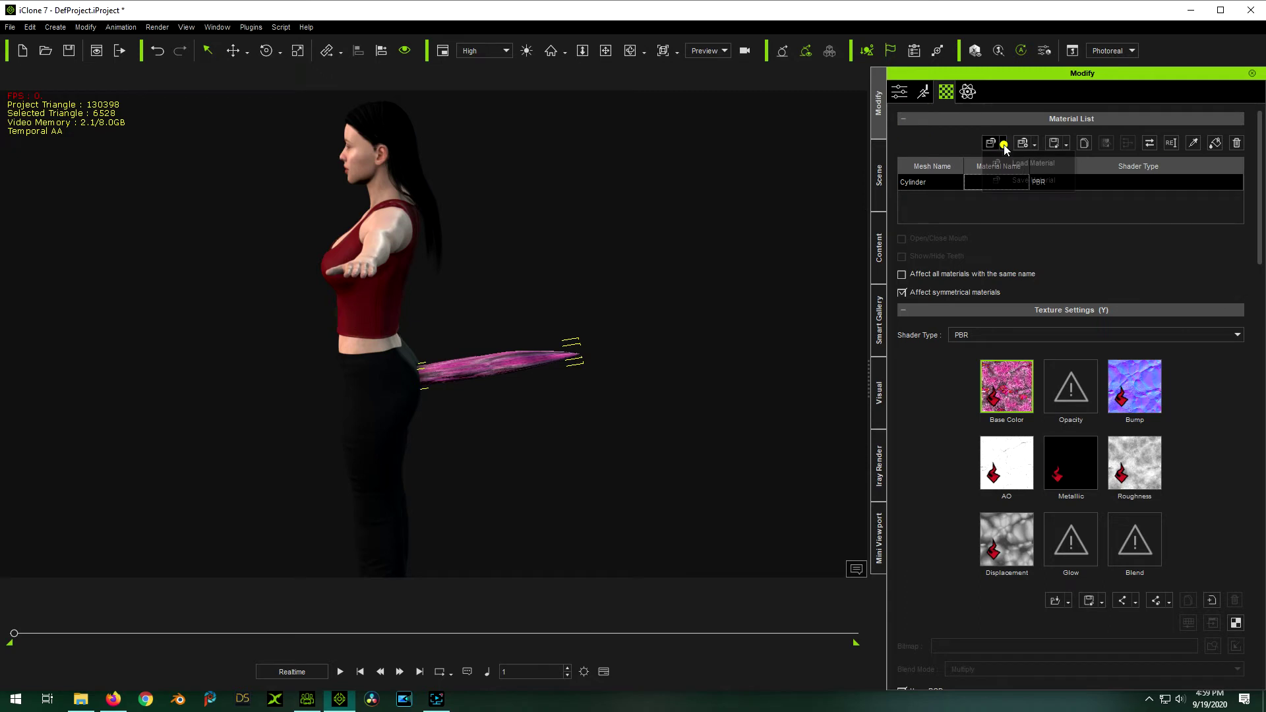
click(941, 142)
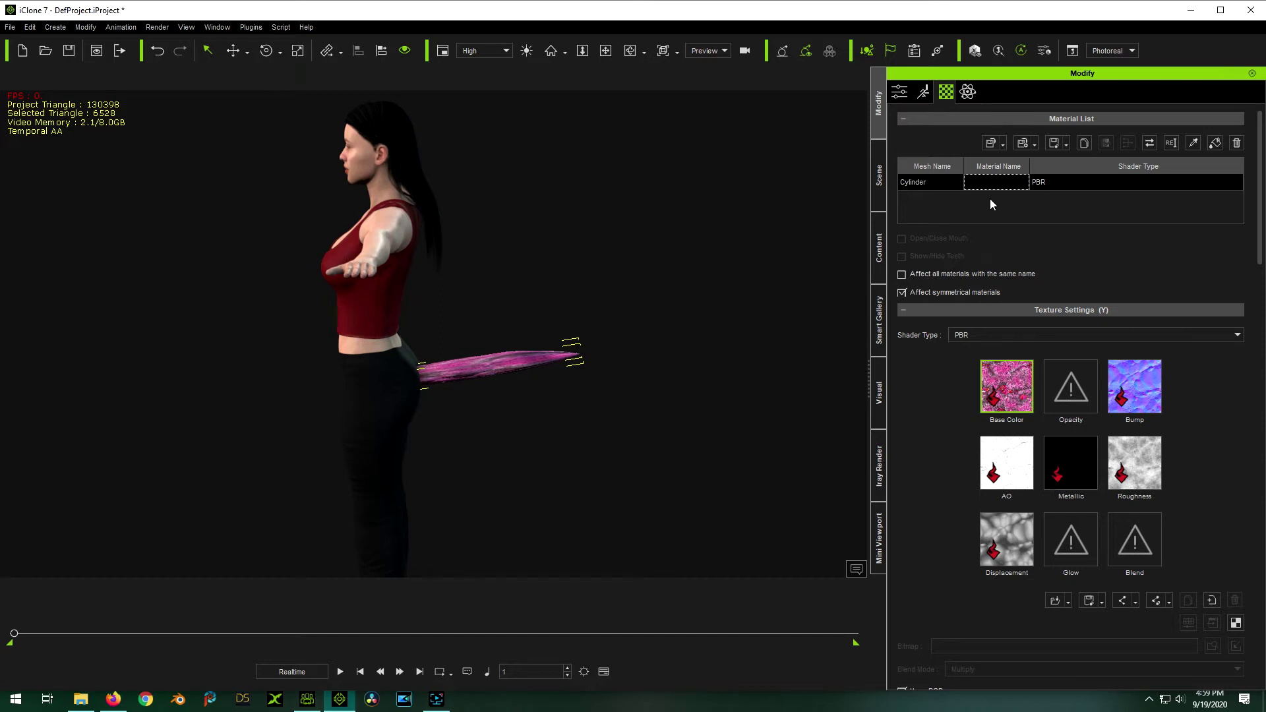
click(1002, 145)
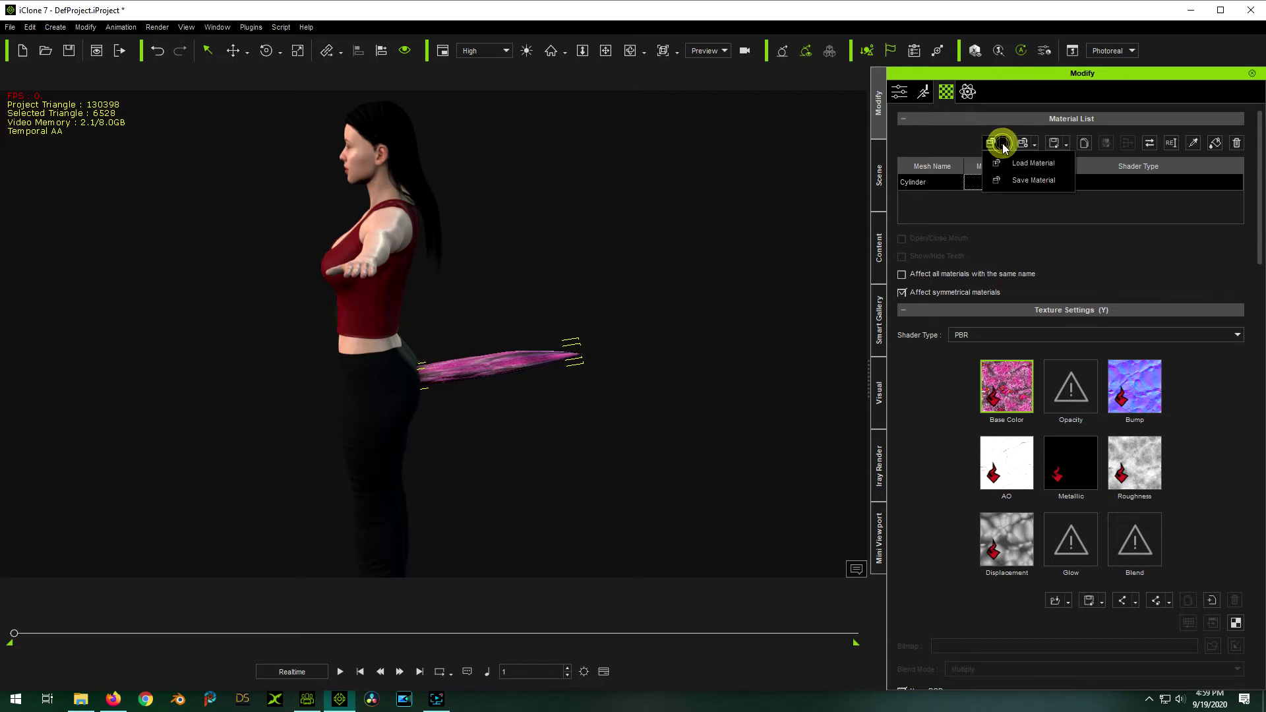
click(1029, 180)
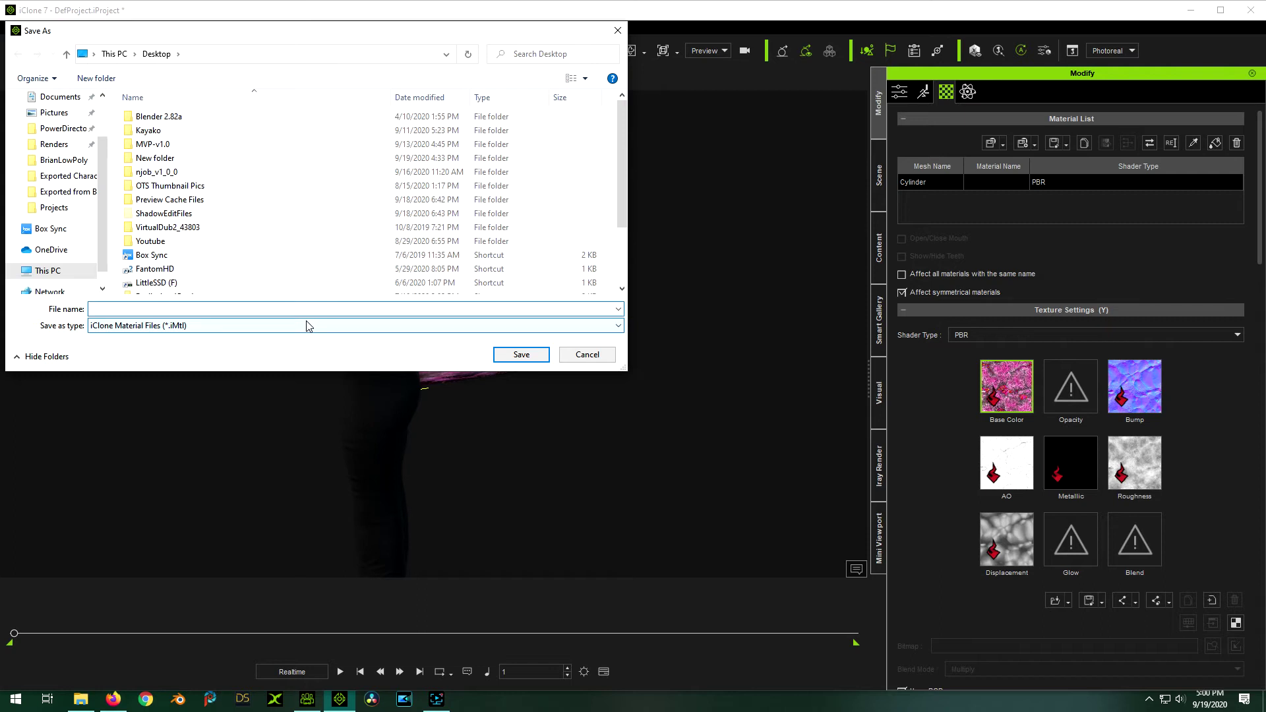
text(crap)
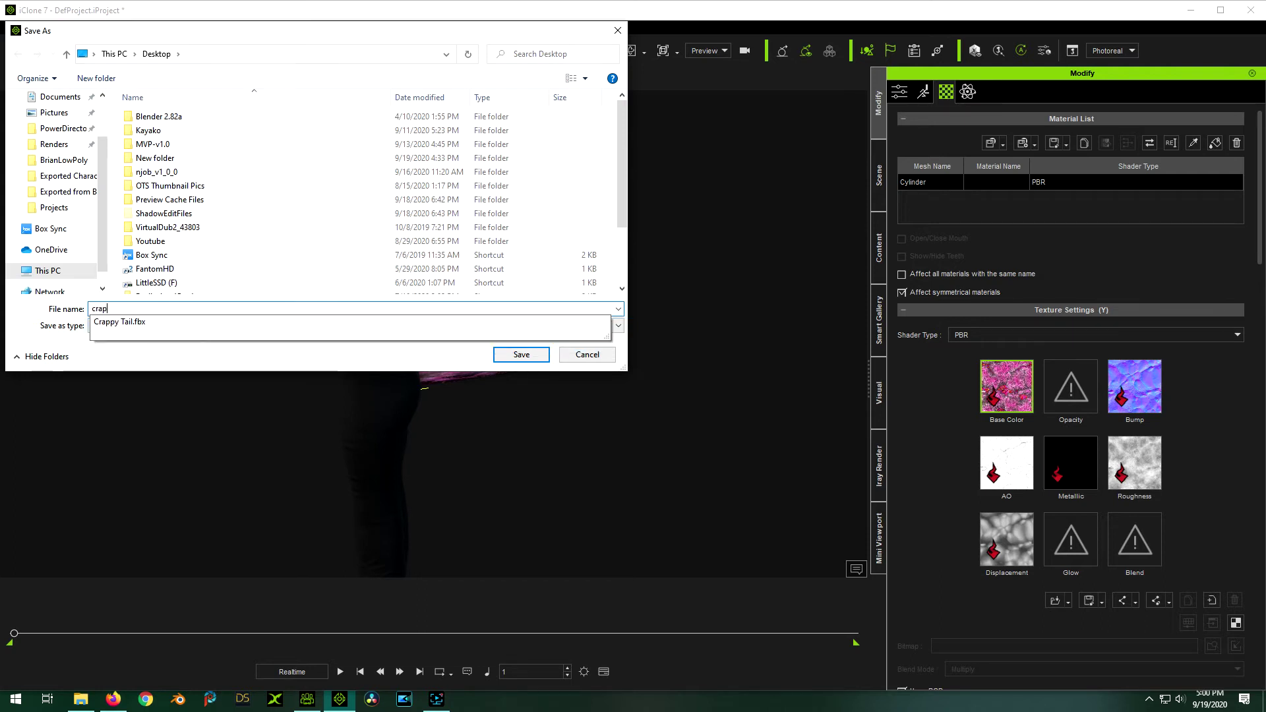
text(Mat)
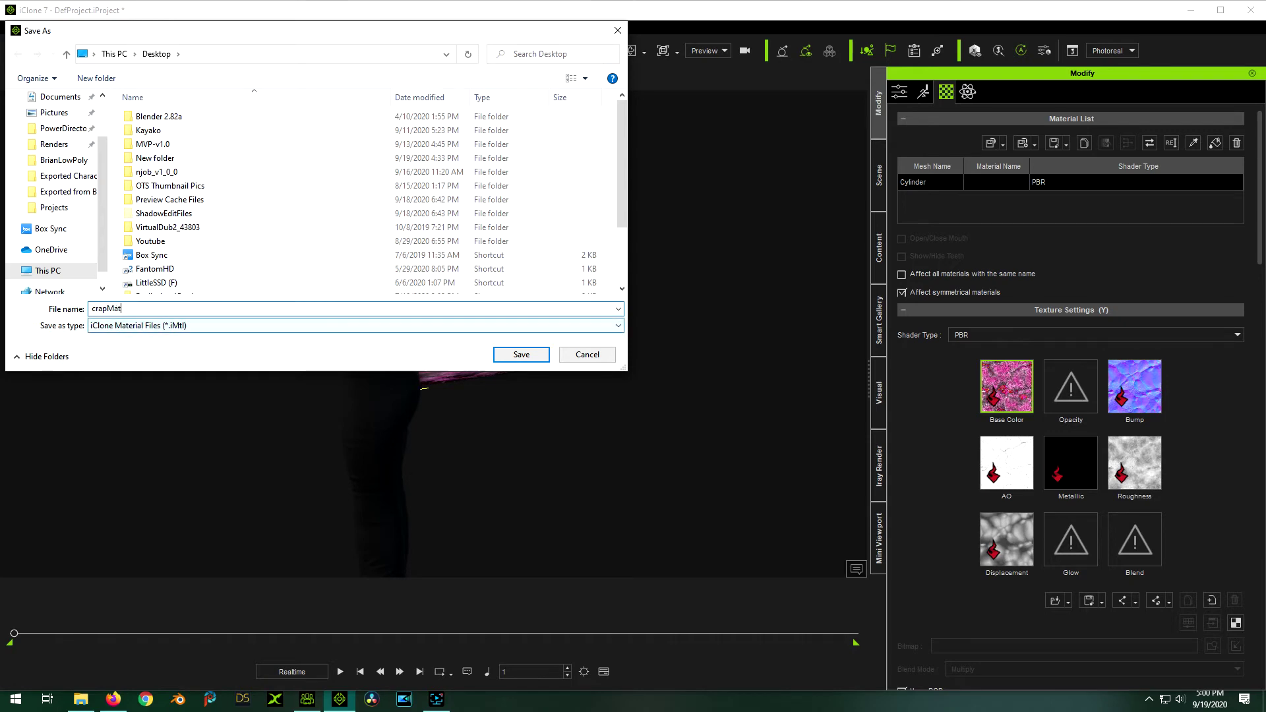
key(Return)
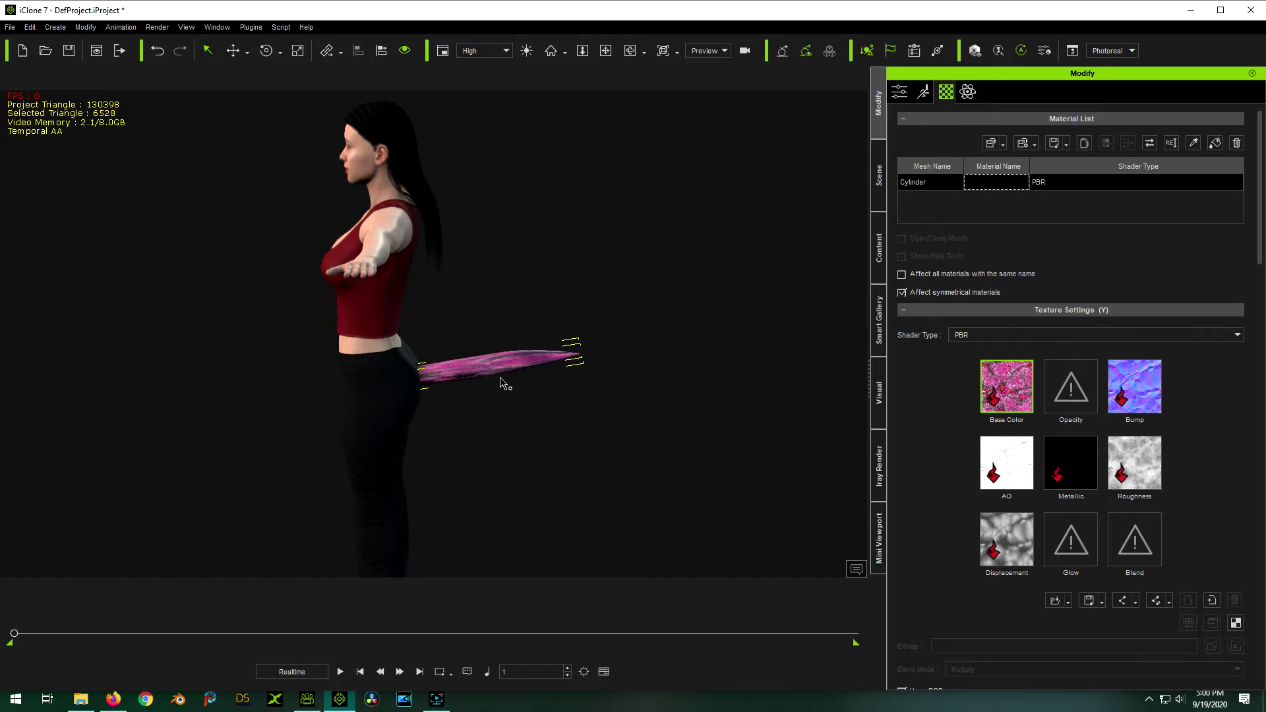
key(Delete)
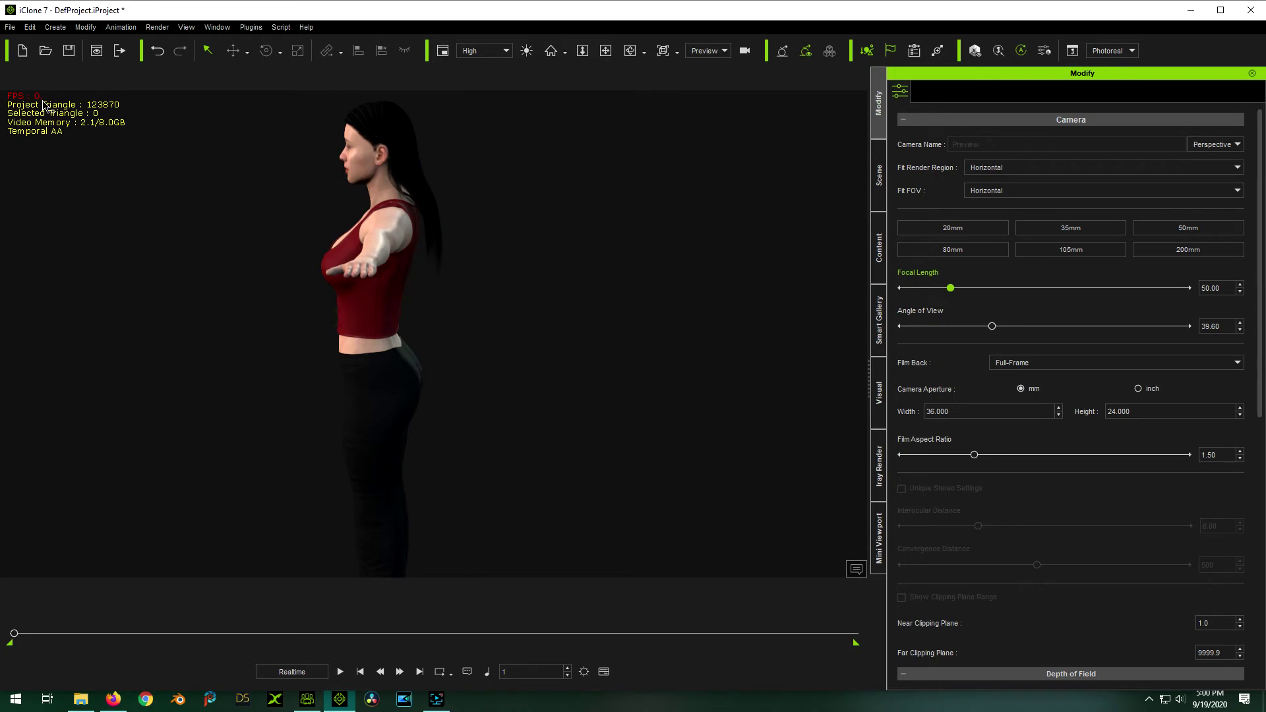
- Zoom out and reselect the restored pink tail prop to show its Prop settings
scroll(526, 186, down, 3)
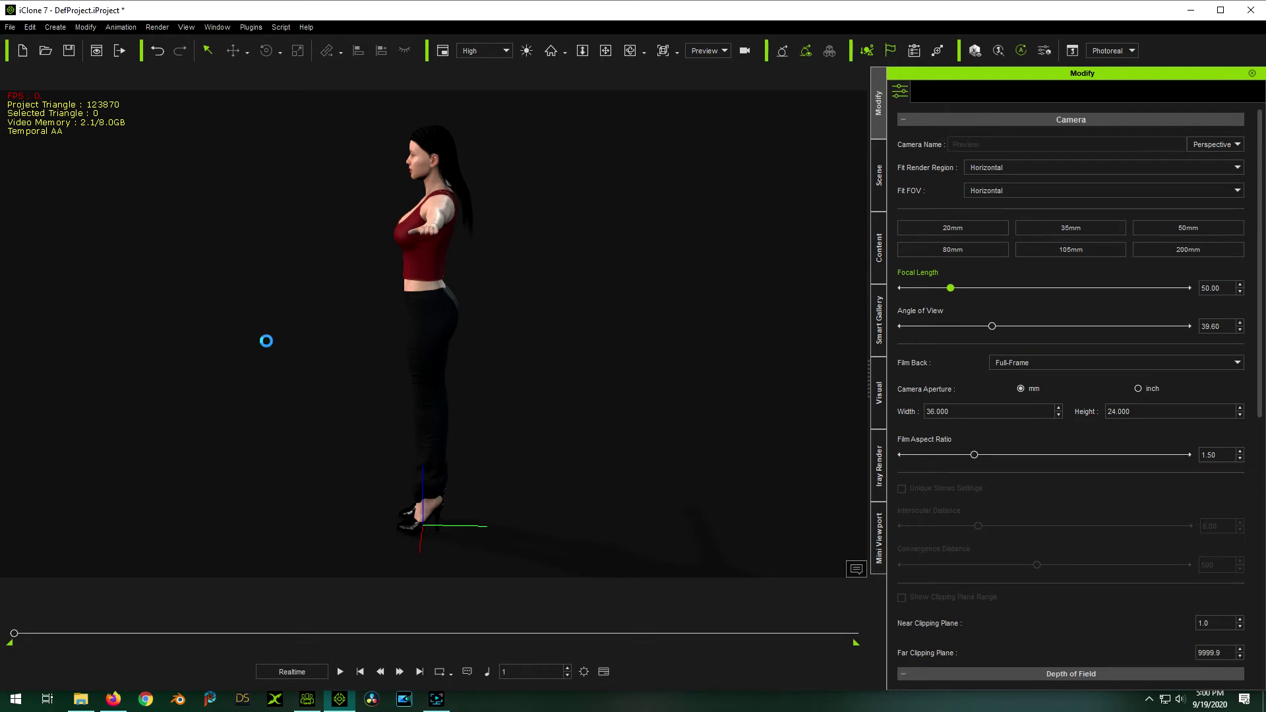
click(524, 306)
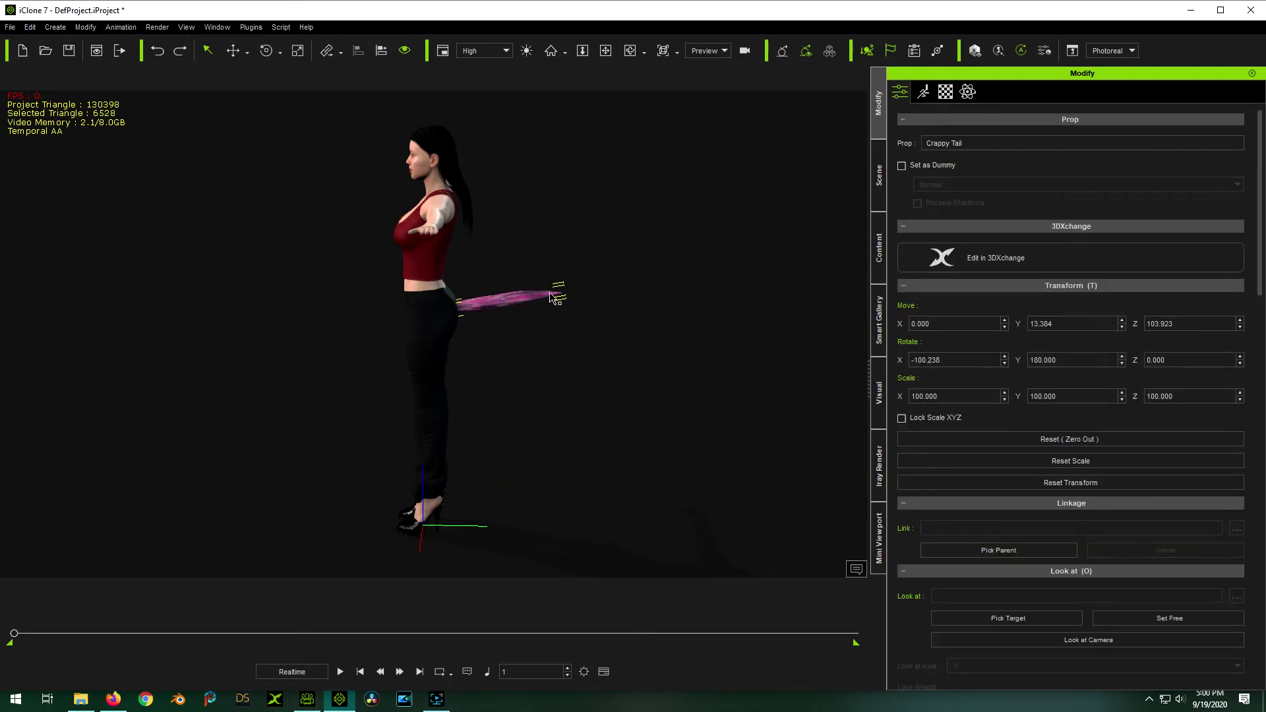
scroll(552, 290, up, 5)
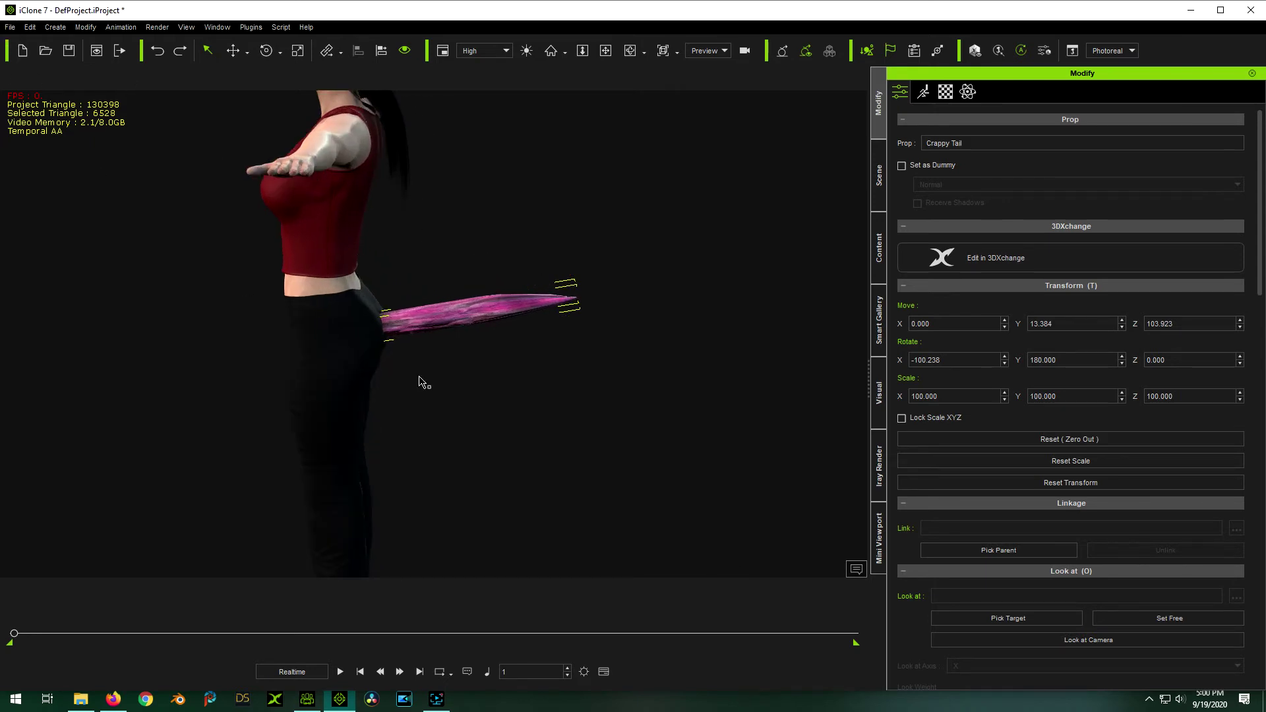
click(10, 27)
- Export the tail as FBX with the Blender preset to the Desktop as CrappyTail2
mouse_move(53, 132)
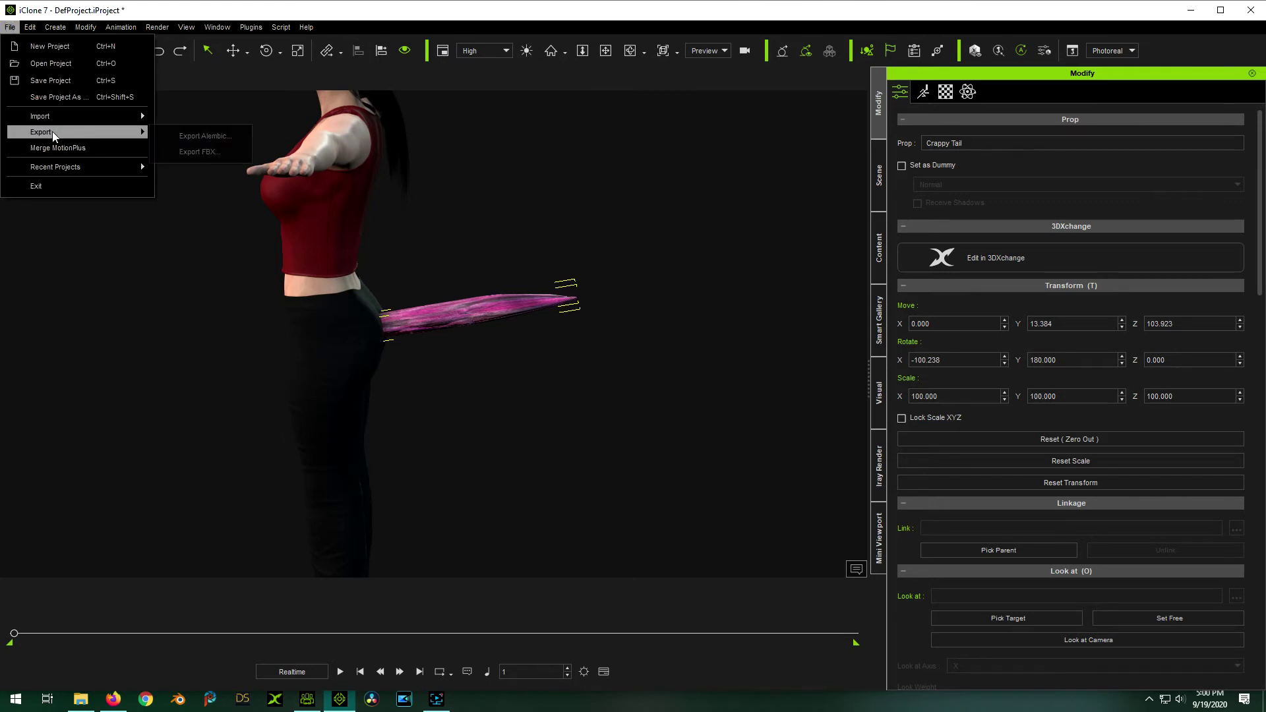
click(193, 150)
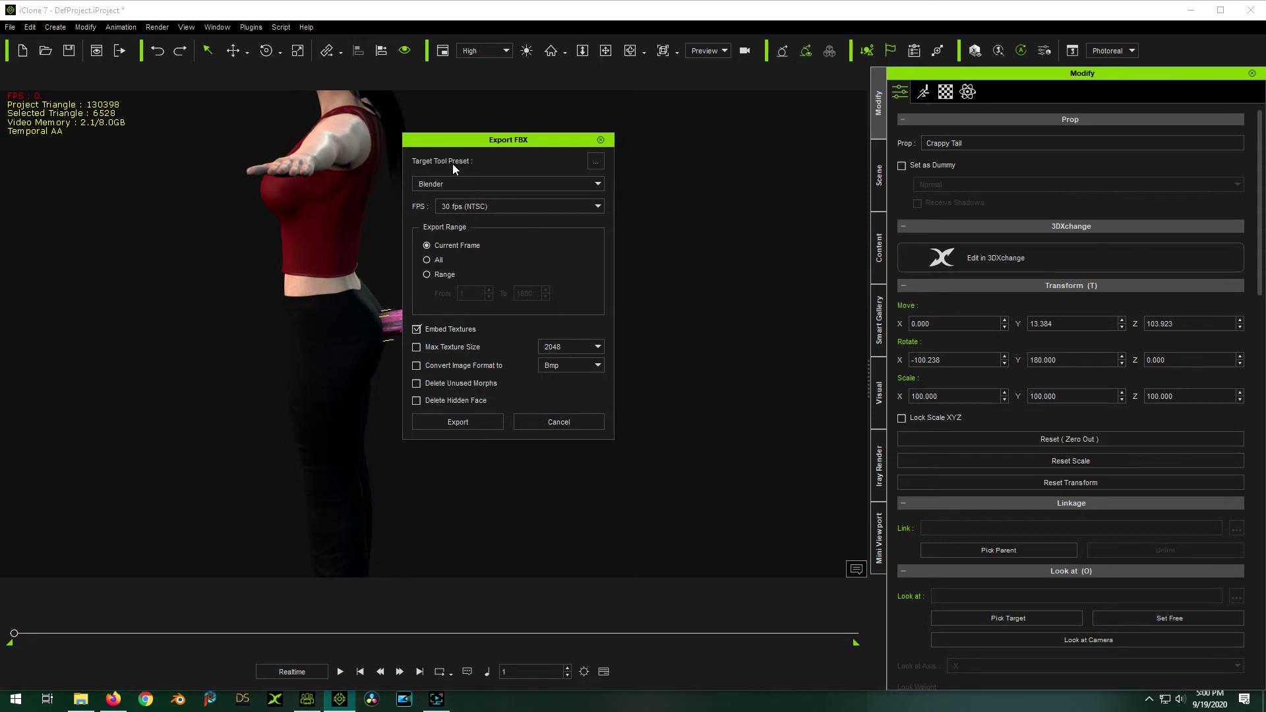
click(591, 187)
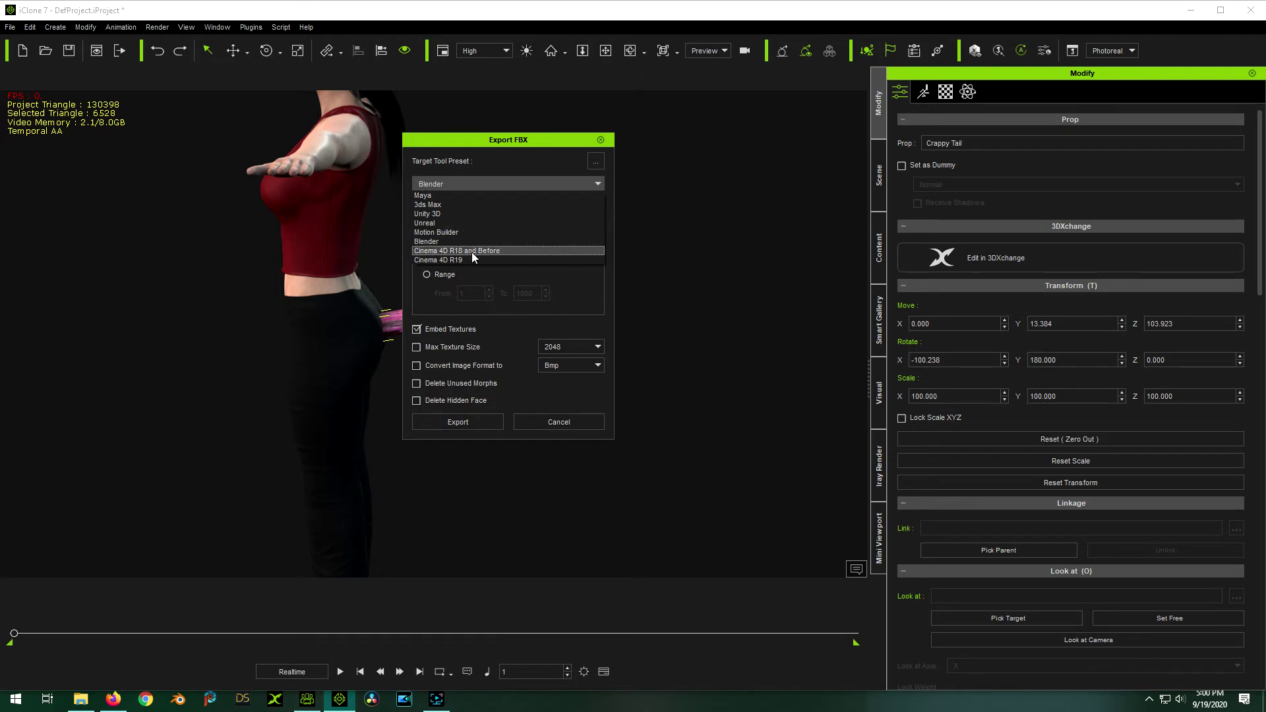
click(428, 244)
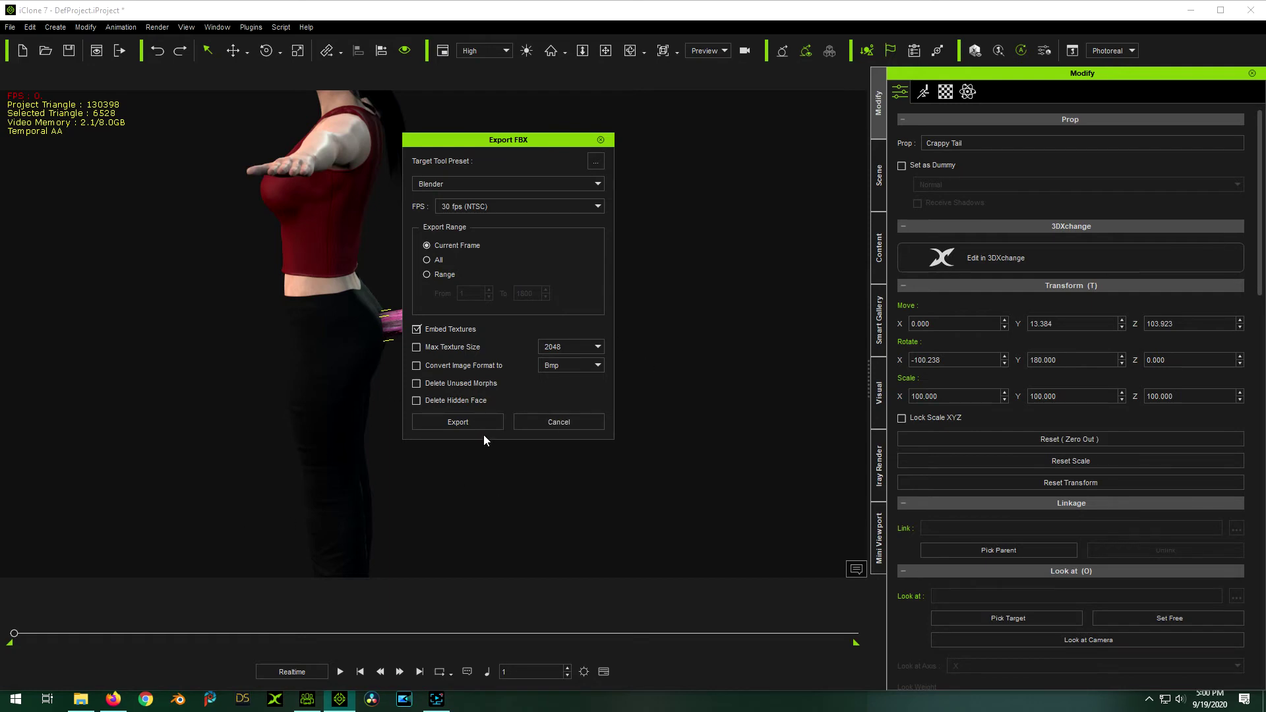
click(464, 425)
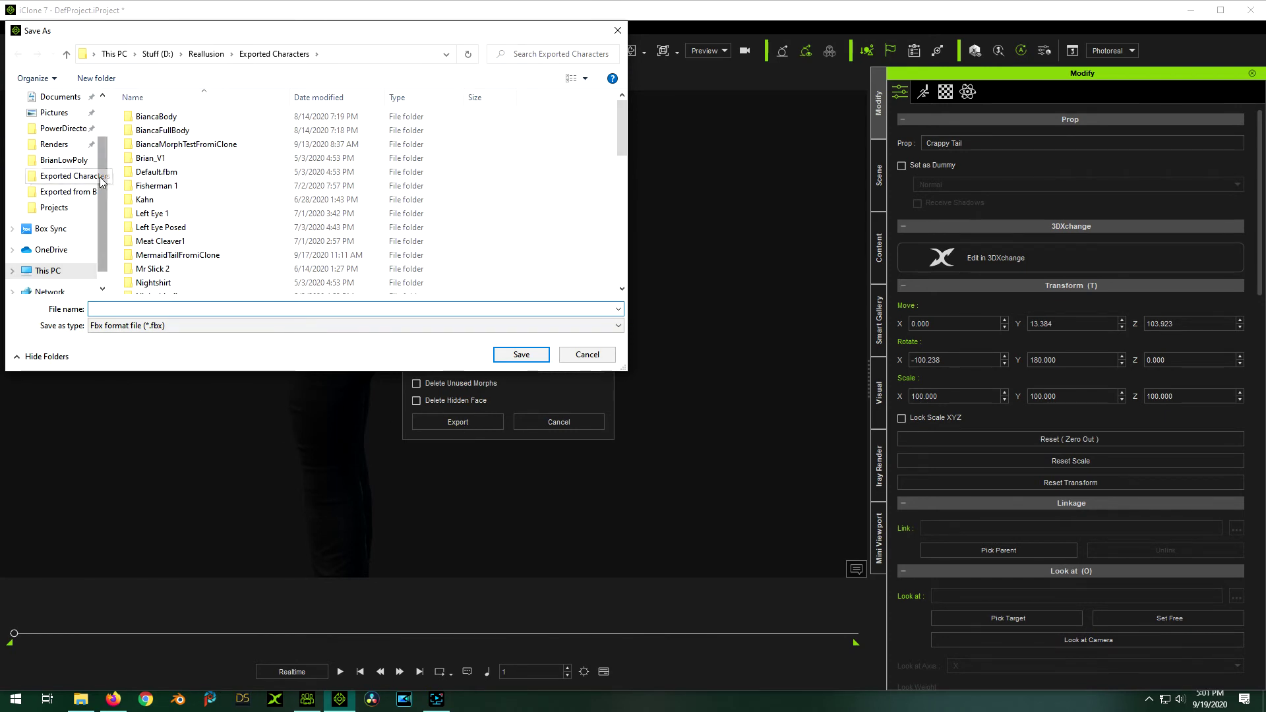
scroll(99, 178, up, 2)
click(54, 123)
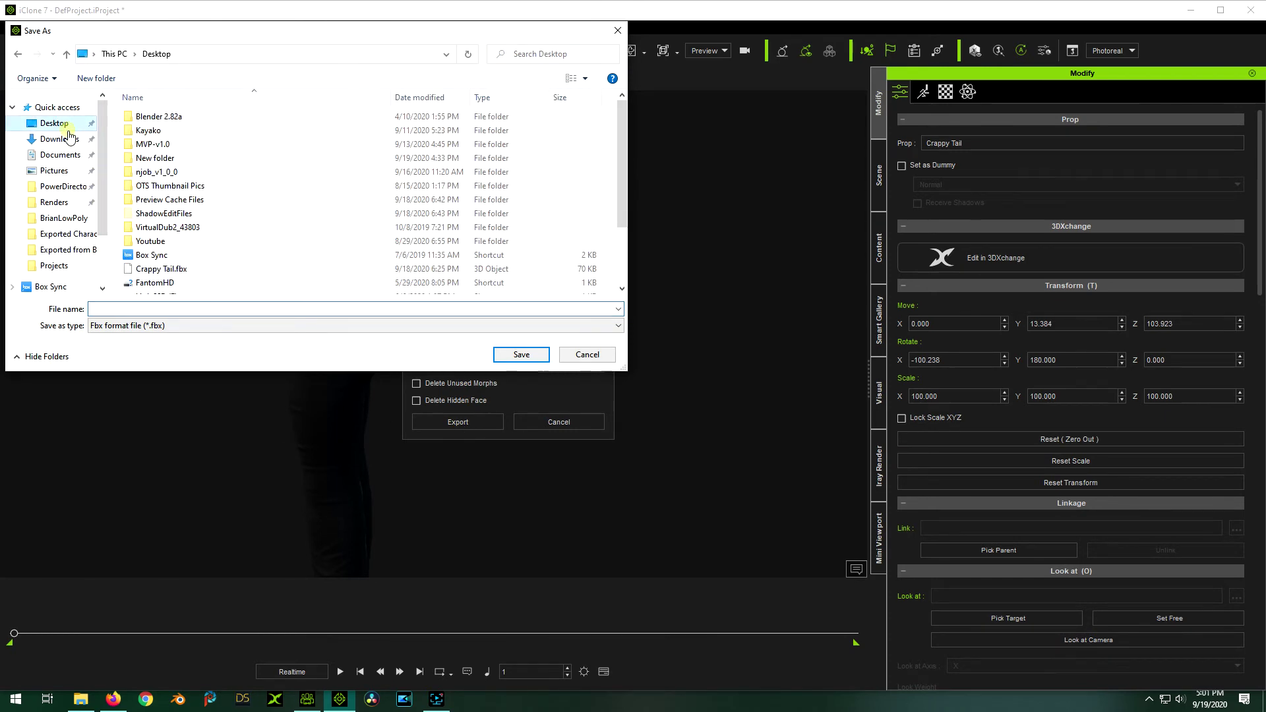
click(153, 312)
text(C)
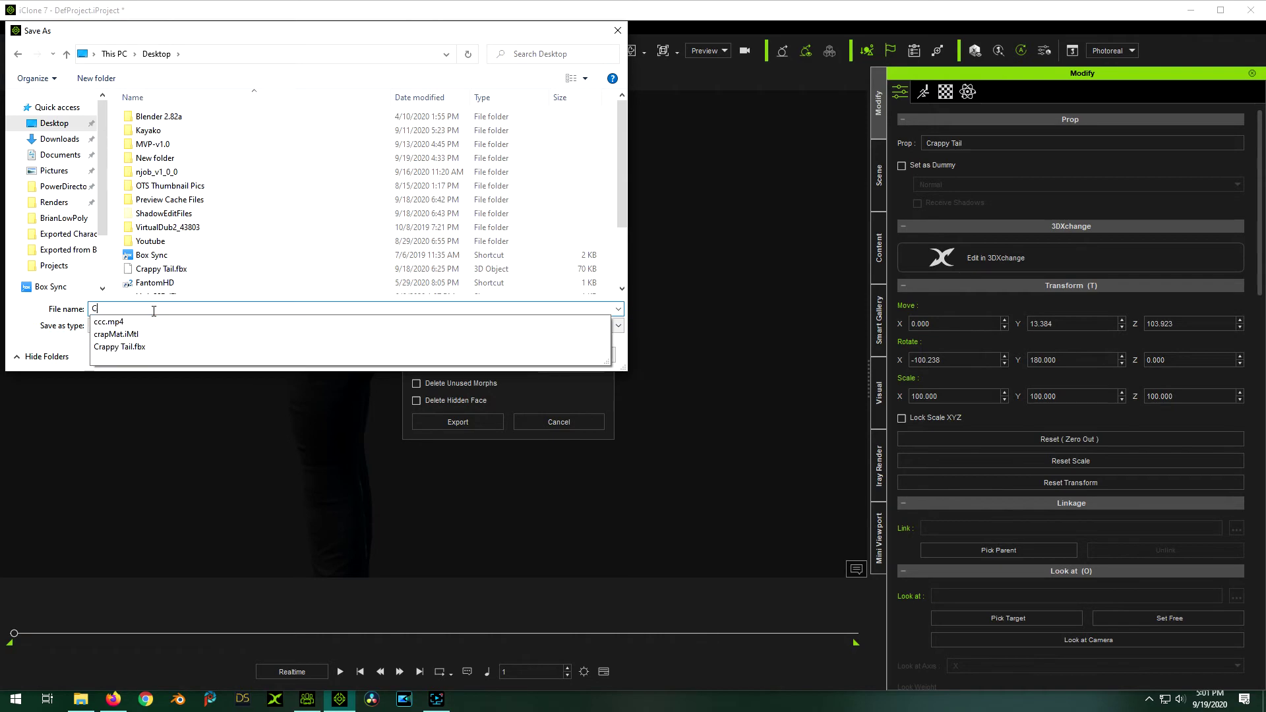
text(rappyTail2)
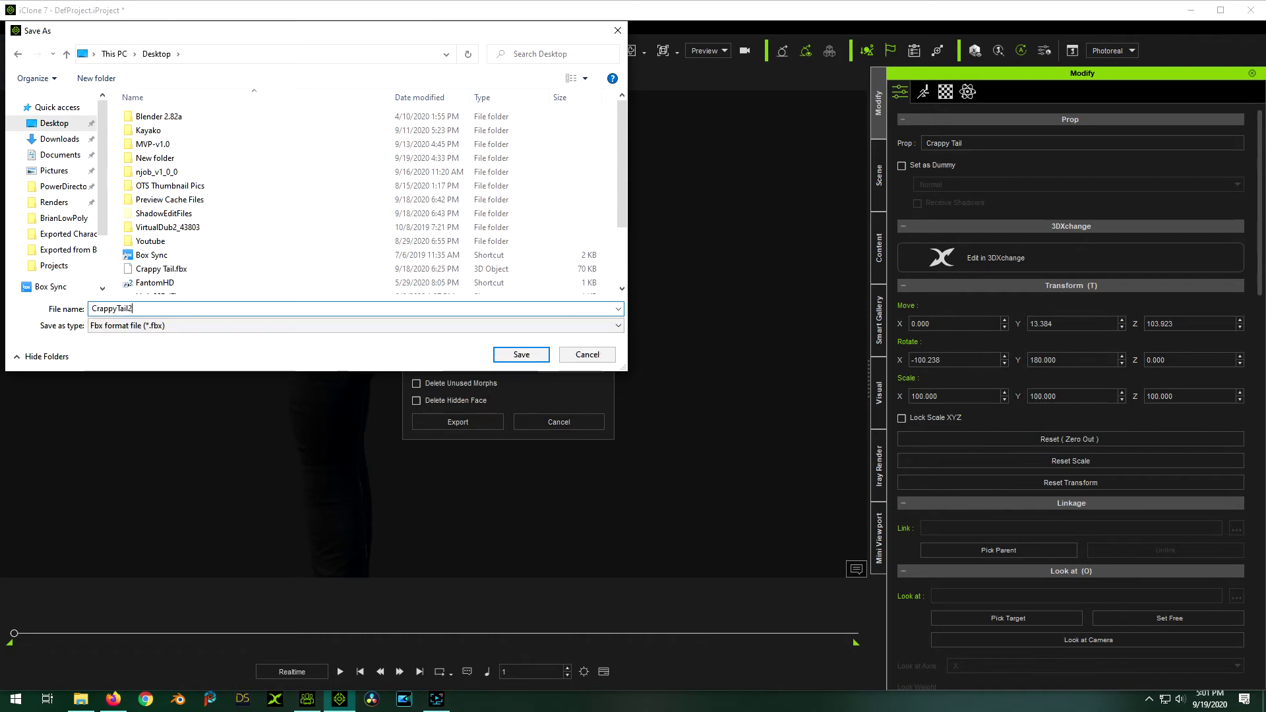
key(Return)
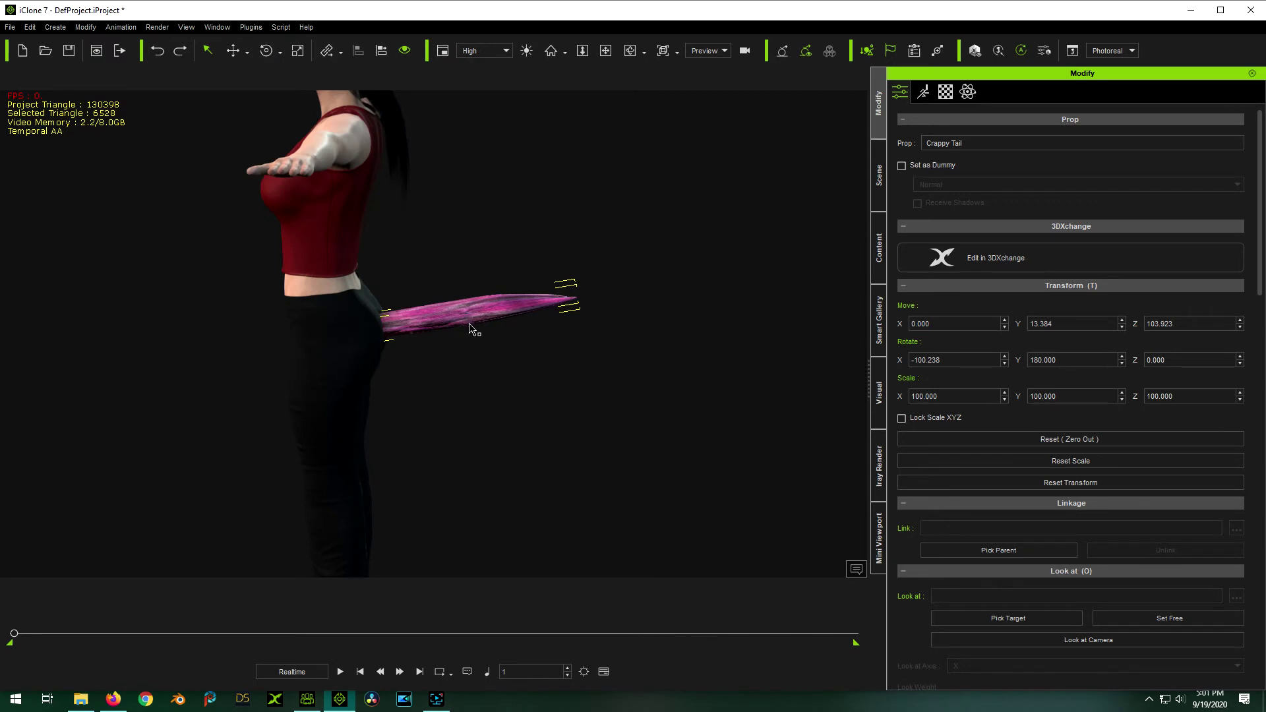
- Delete the old tail and import CrappyTail2.fbx from the Desktop as a prop
key(Delete)
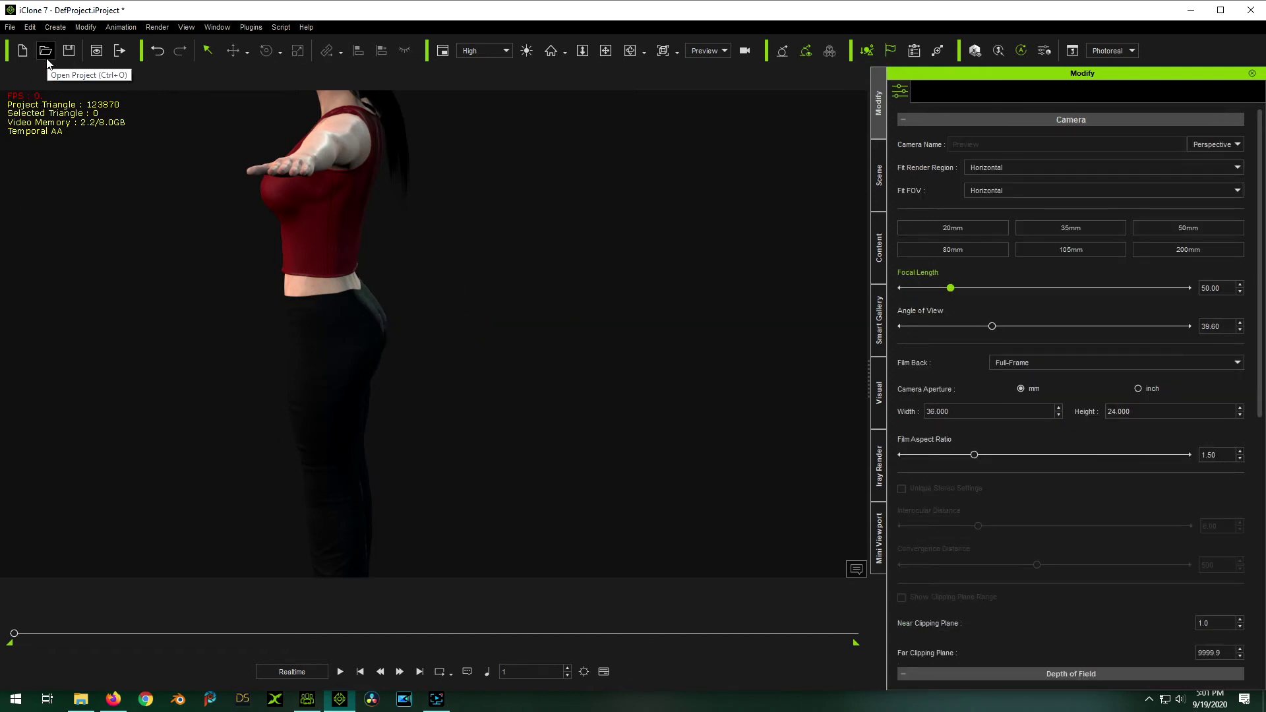
click(9, 27)
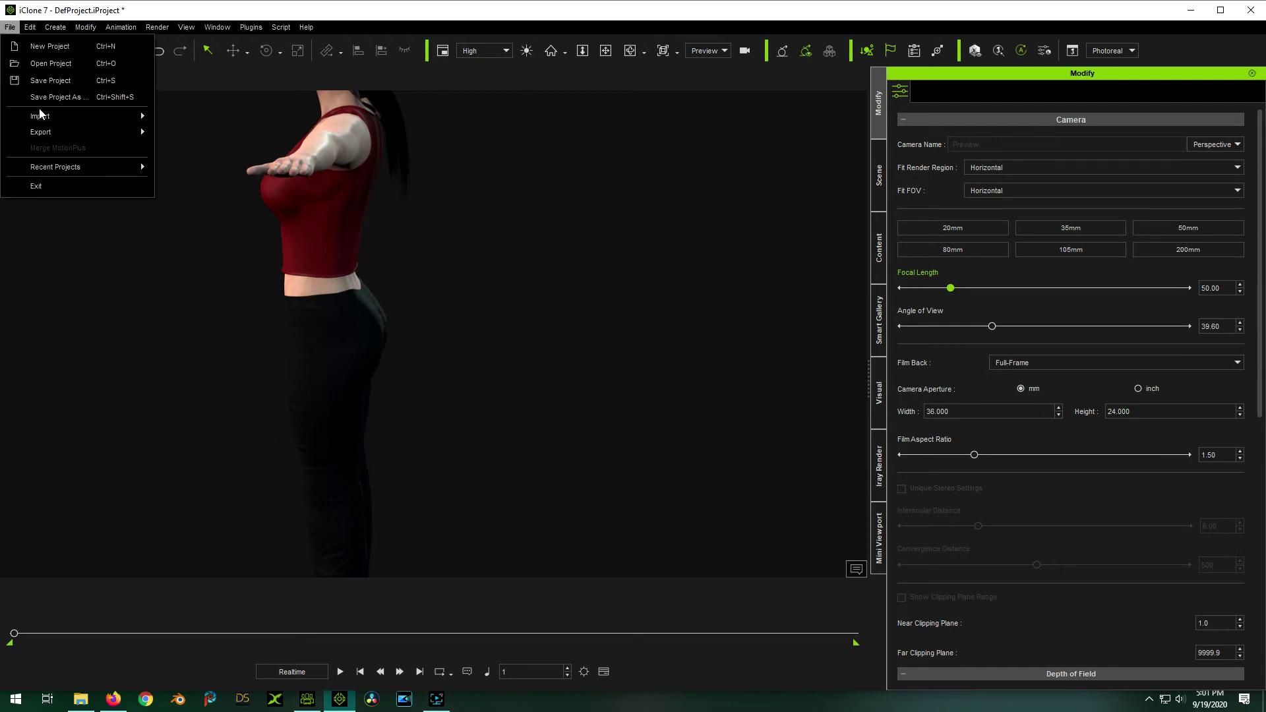
mouse_move(49, 117)
click(192, 120)
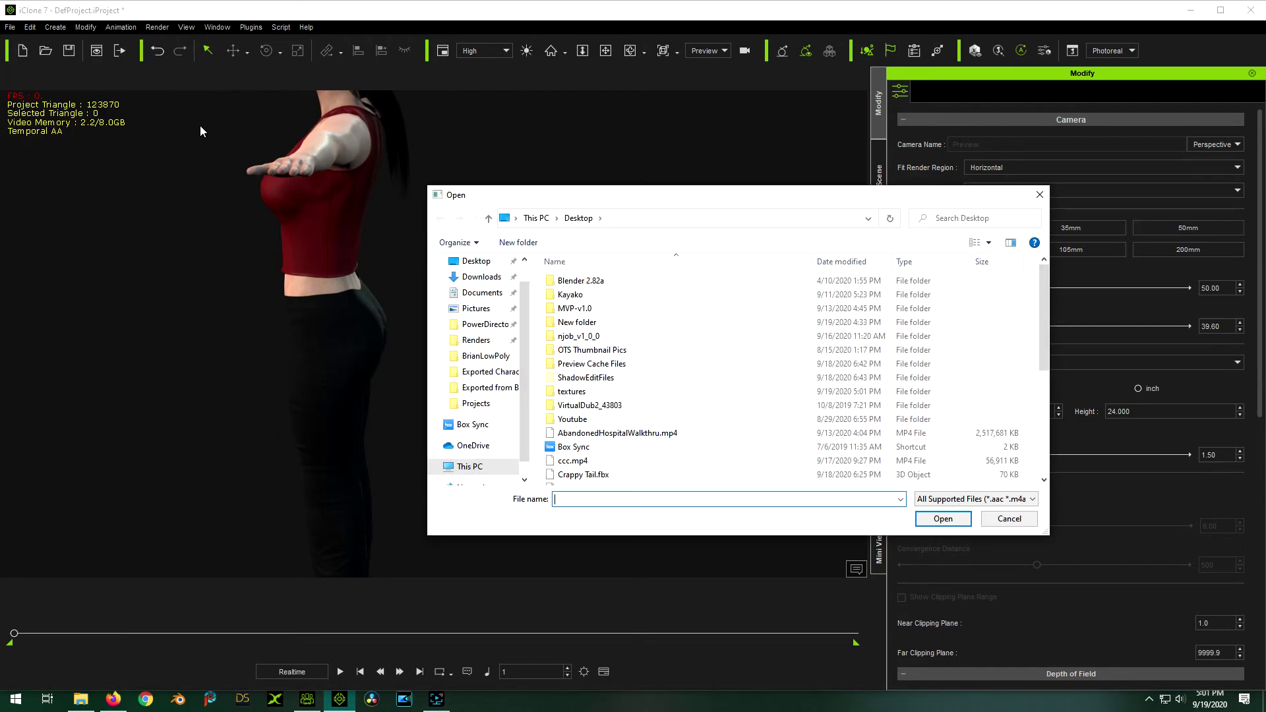
scroll(627, 370, down, 5)
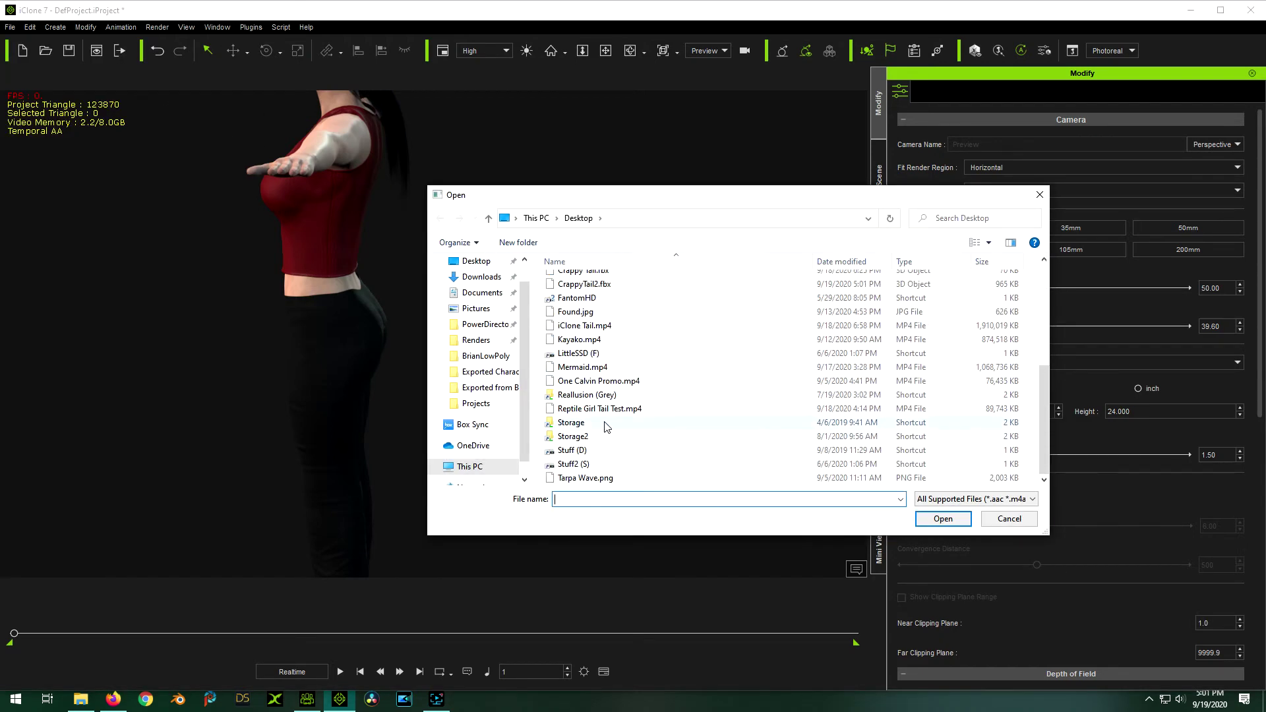
scroll(636, 386, up, 2)
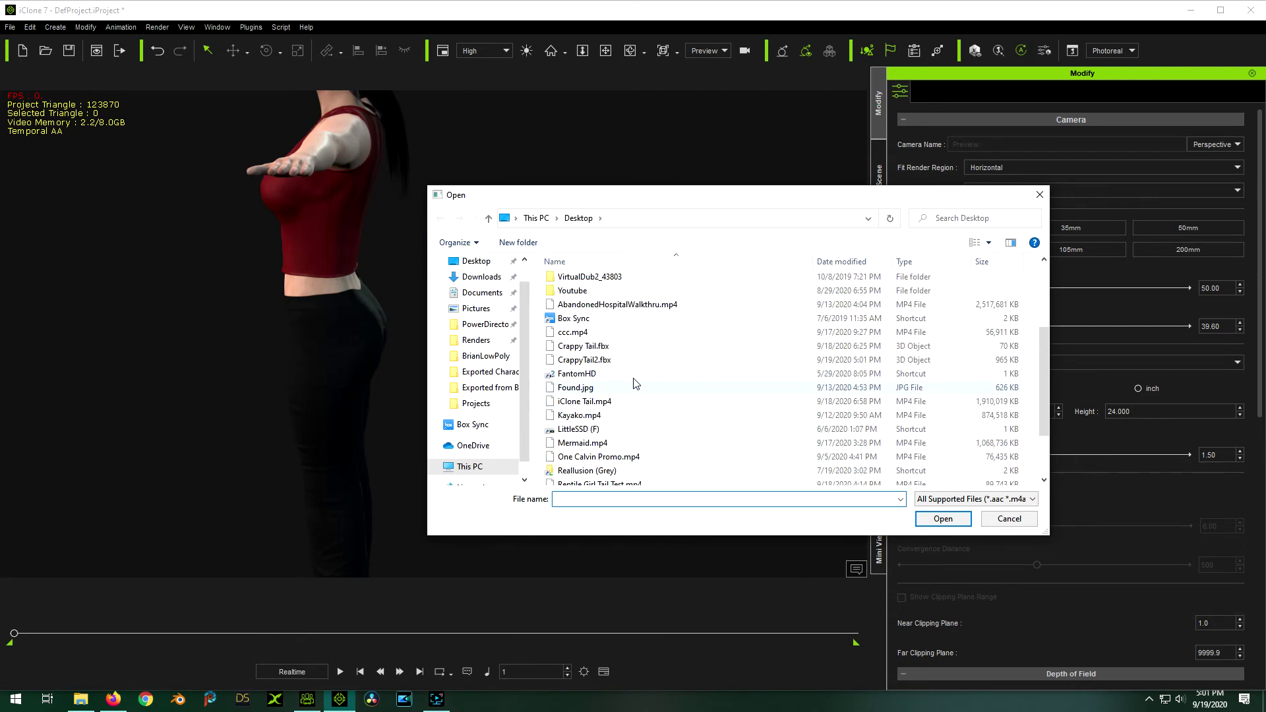
double_click(603, 361)
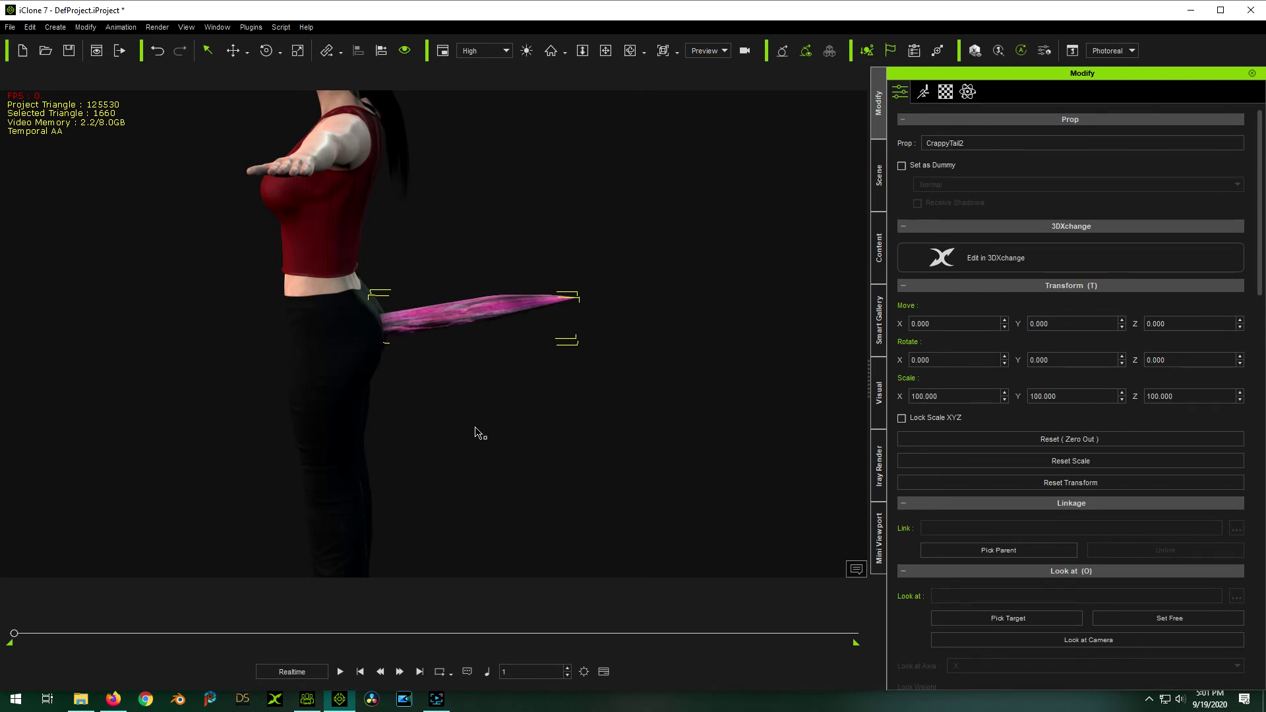
scroll(491, 244, up, 3)
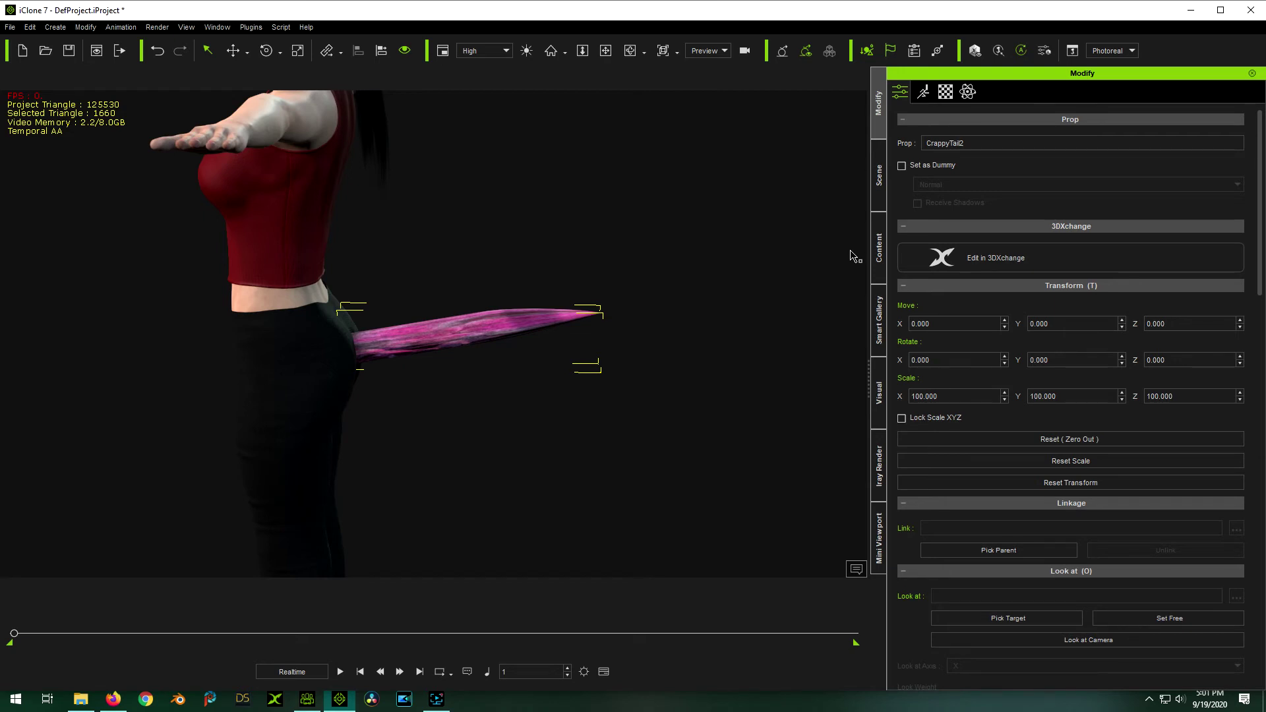
- Load crapMat.iMtl from the Desktop onto the new tail's material, then deselect the tail
click(947, 94)
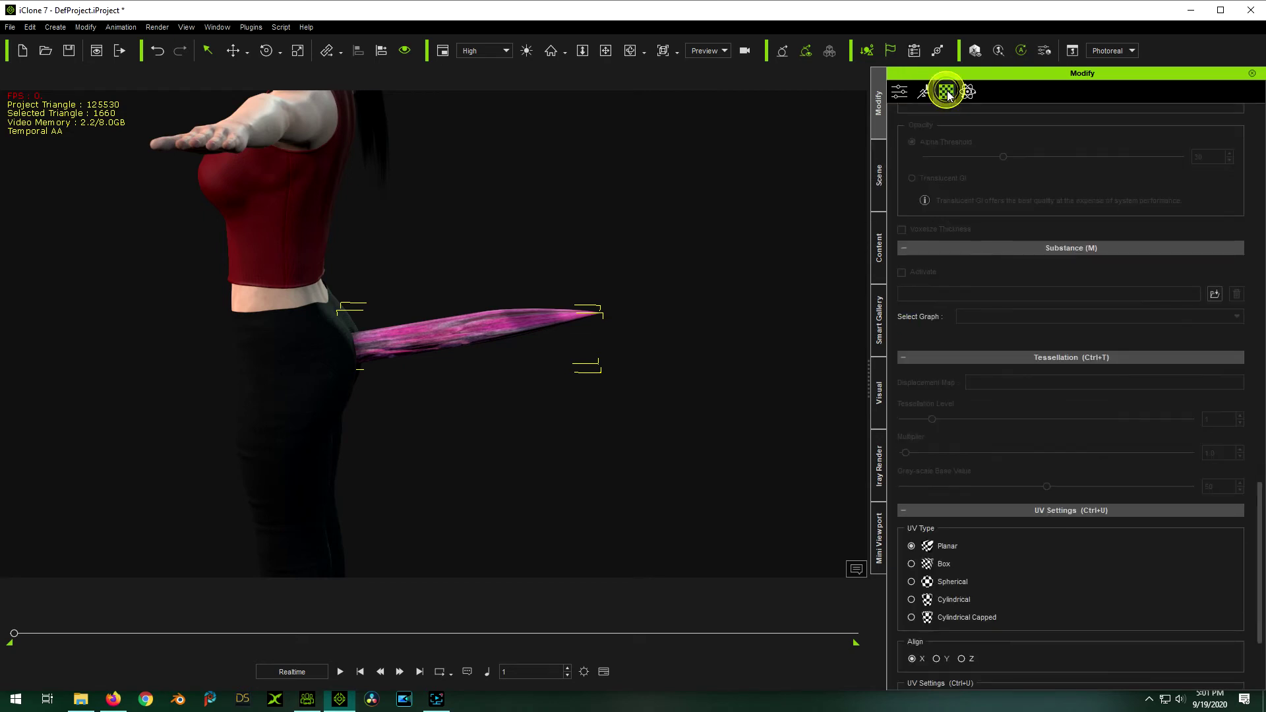
scroll(1081, 185, down, 10)
drag(1259, 432, 1259, 186)
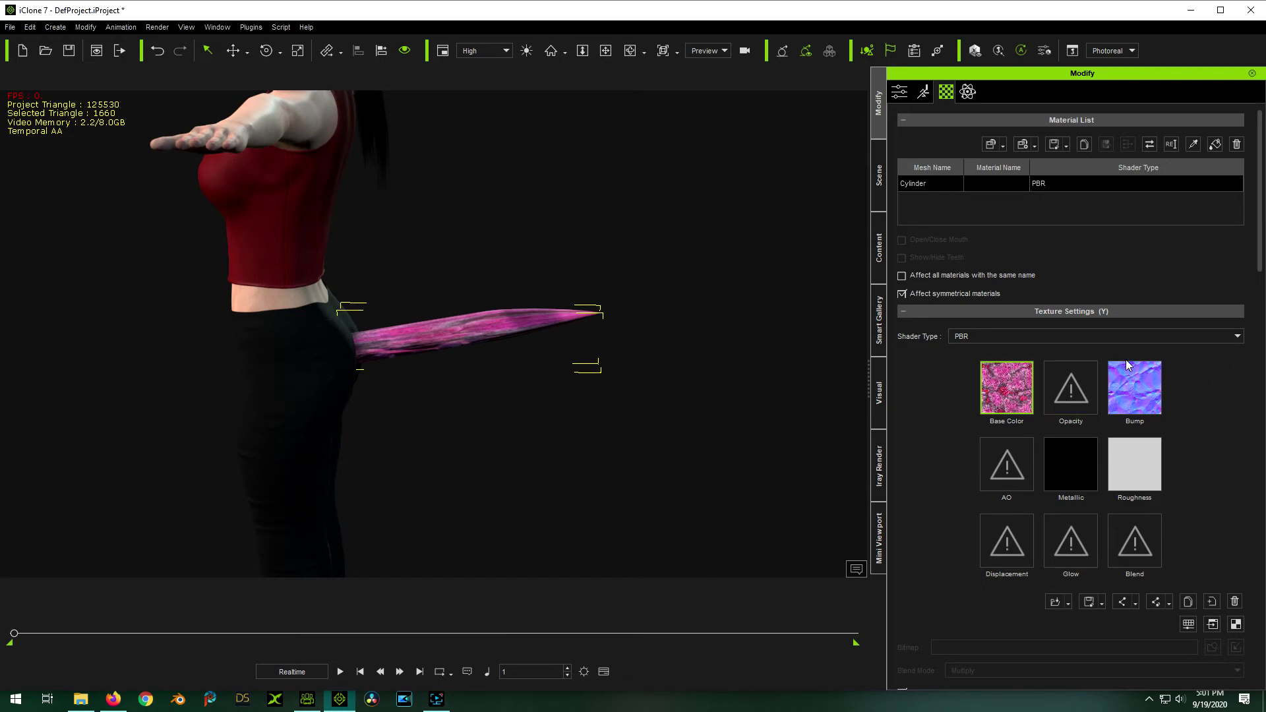
scroll(1165, 404, down, 1)
scroll(1240, 414, up, 1)
click(1003, 145)
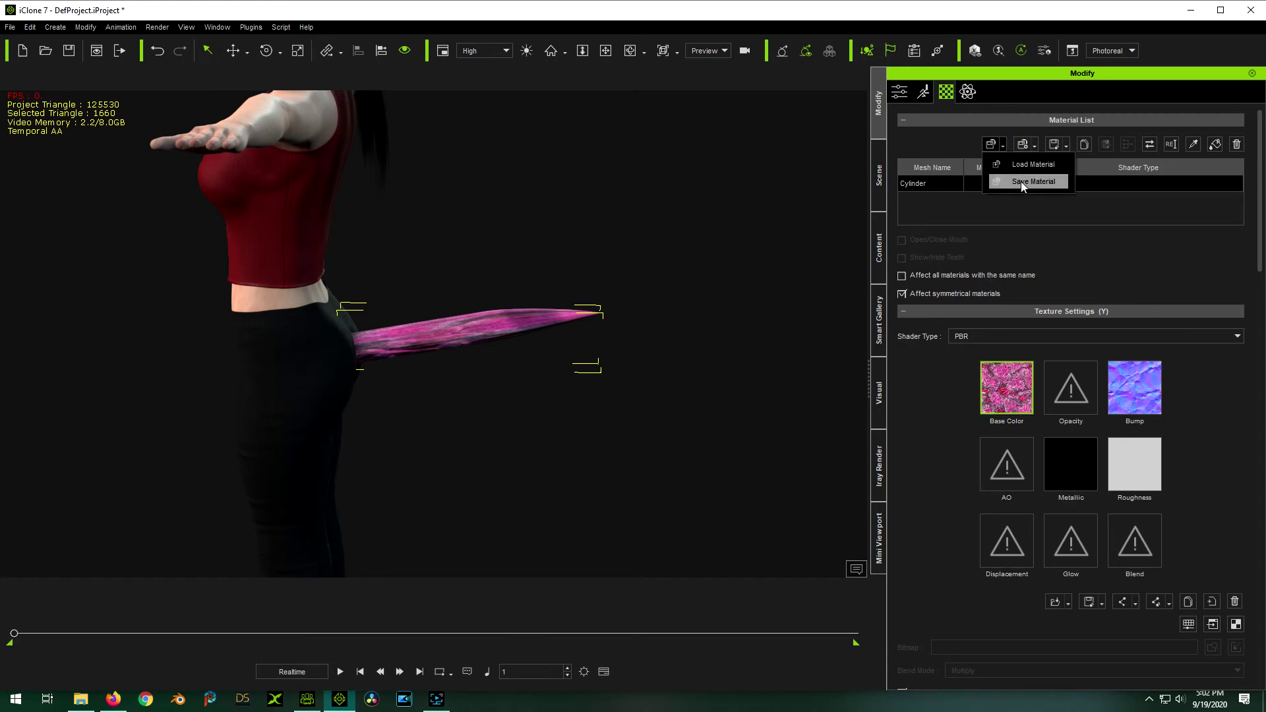
click(1018, 168)
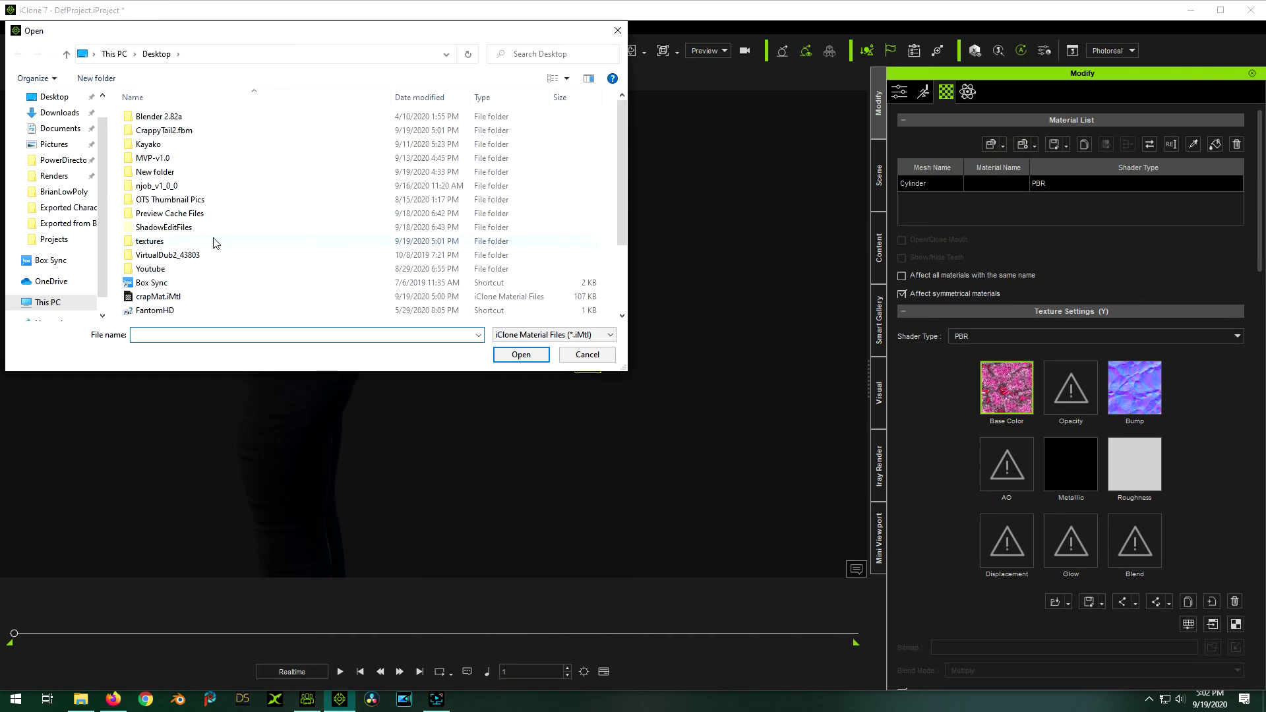
double_click(158, 296)
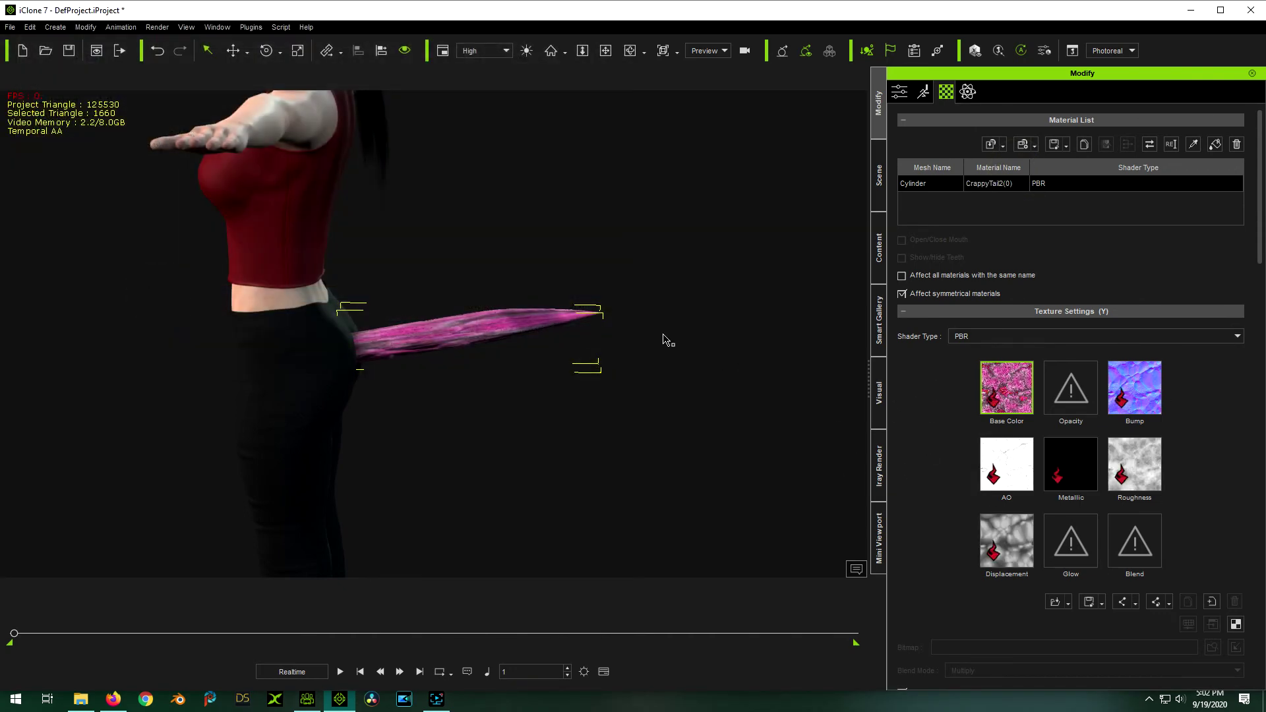
click(545, 434)
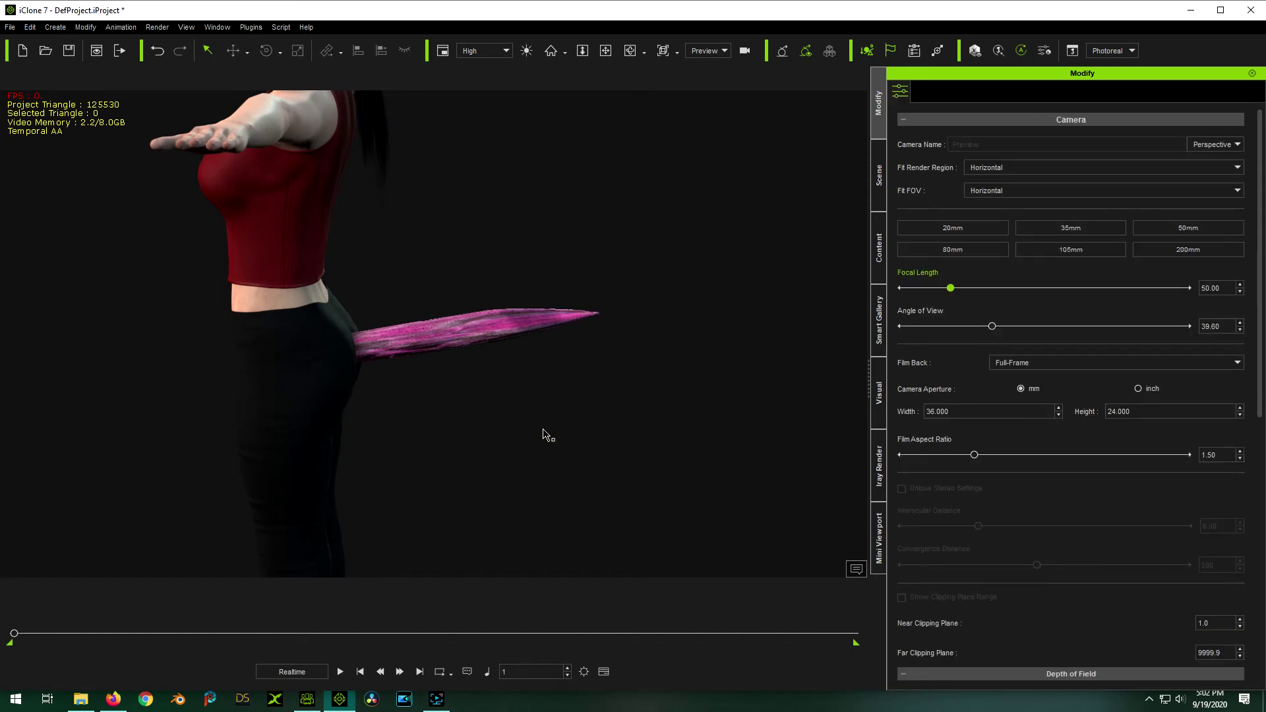
- Open Edit Motion Layer for the CrappyTail2 tail with Bone Edit Mode on
click(499, 332)
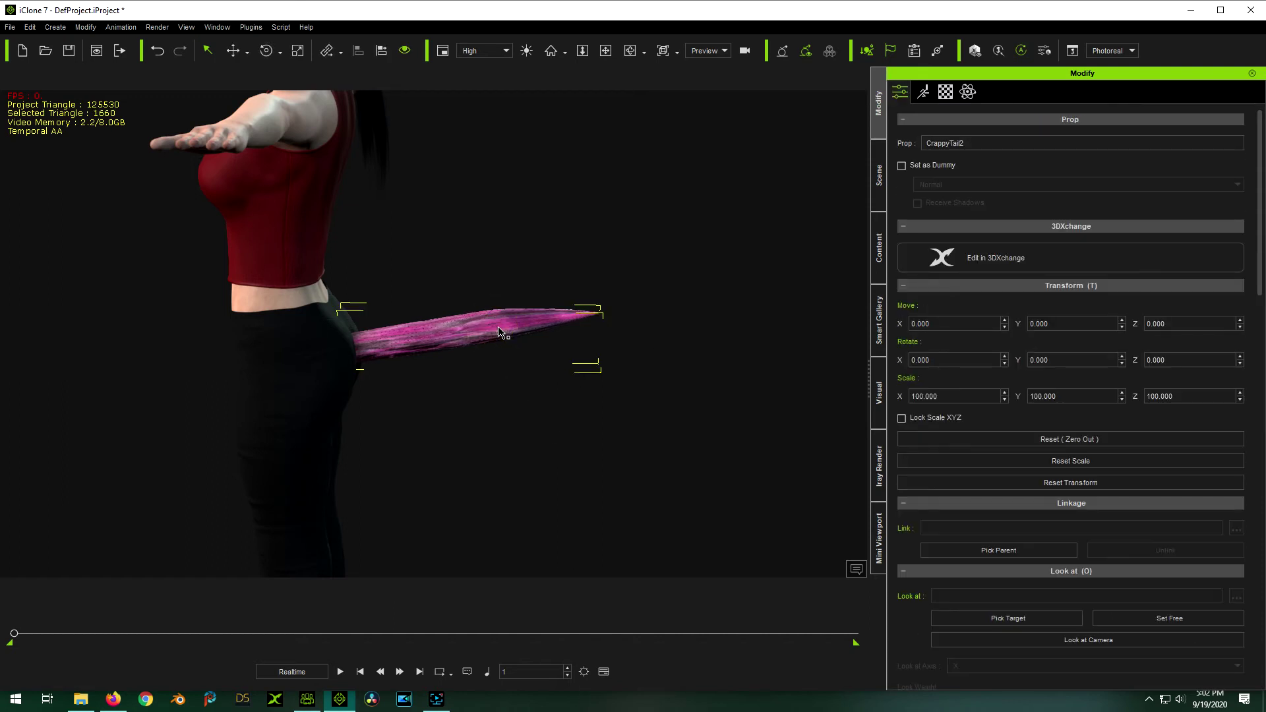
double_click(501, 331)
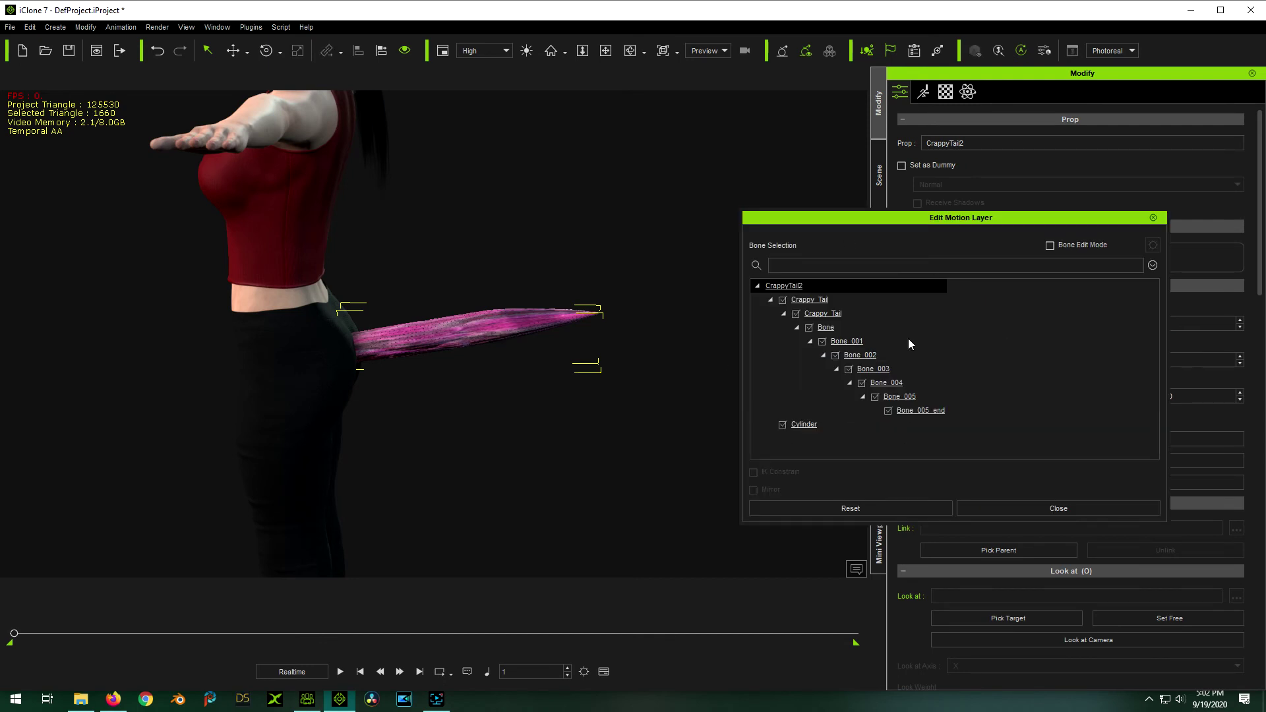
click(1050, 246)
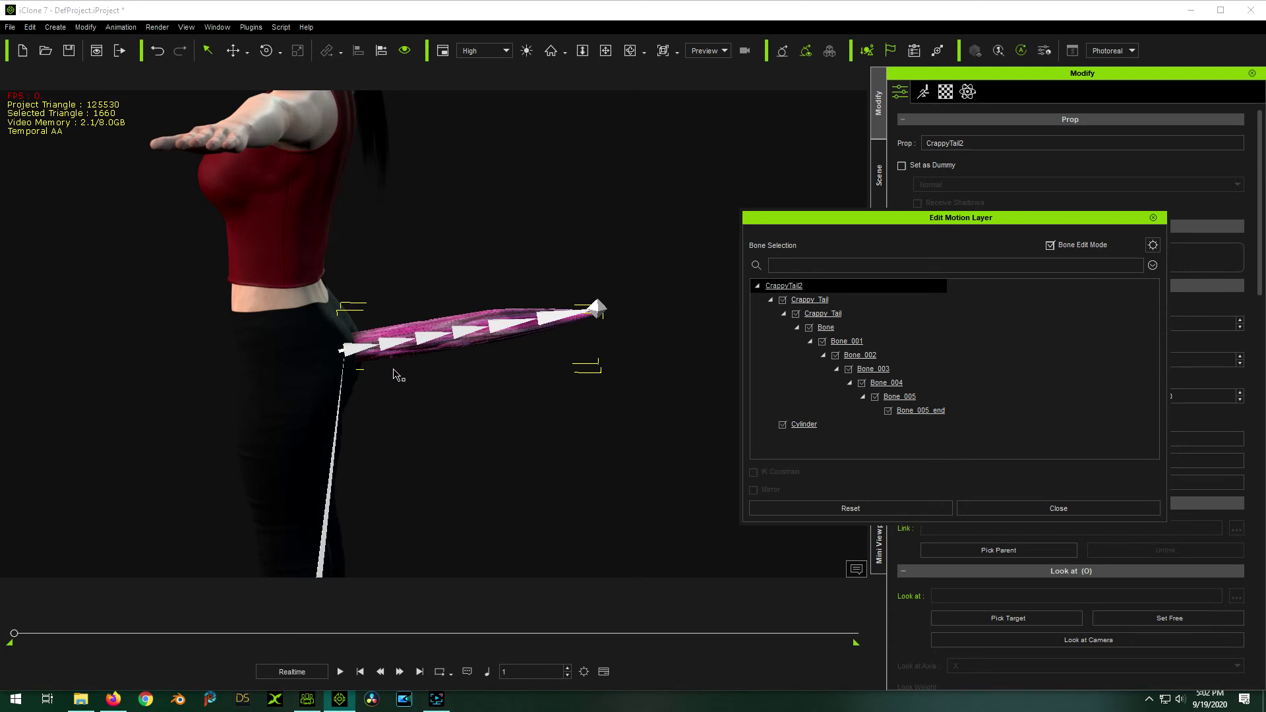
- Select the first and last tail bones and show the move gizmo
click(391, 345)
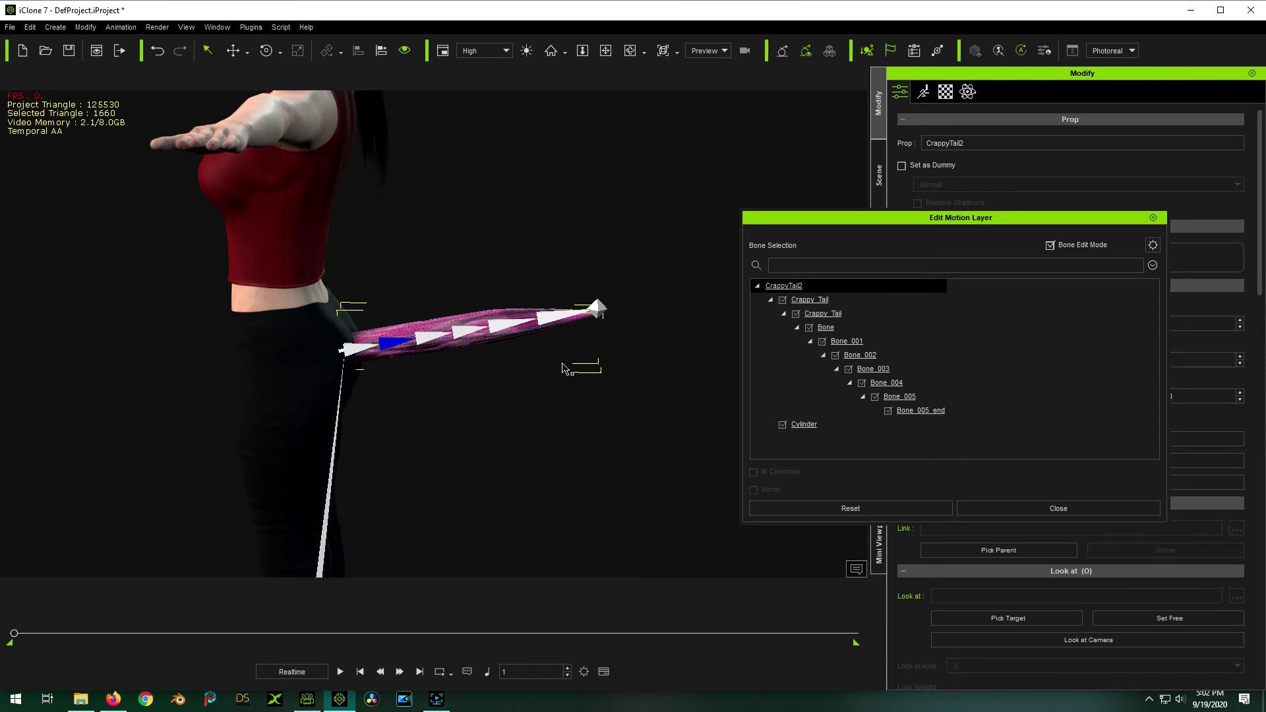
click(553, 316)
key(w)
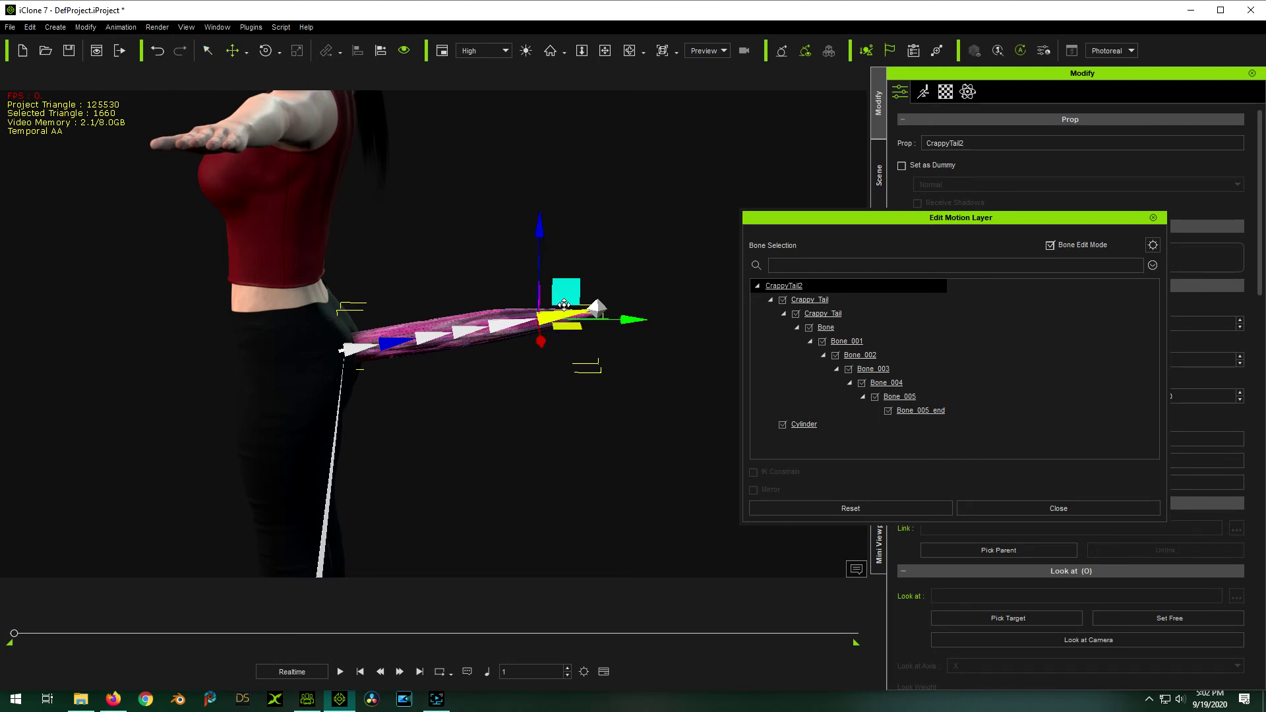
- Pull the last tail bone up and left into a hooked bend, then select the Crappy_Tail bones in the hierarchy
drag(564, 292, 487, 239)
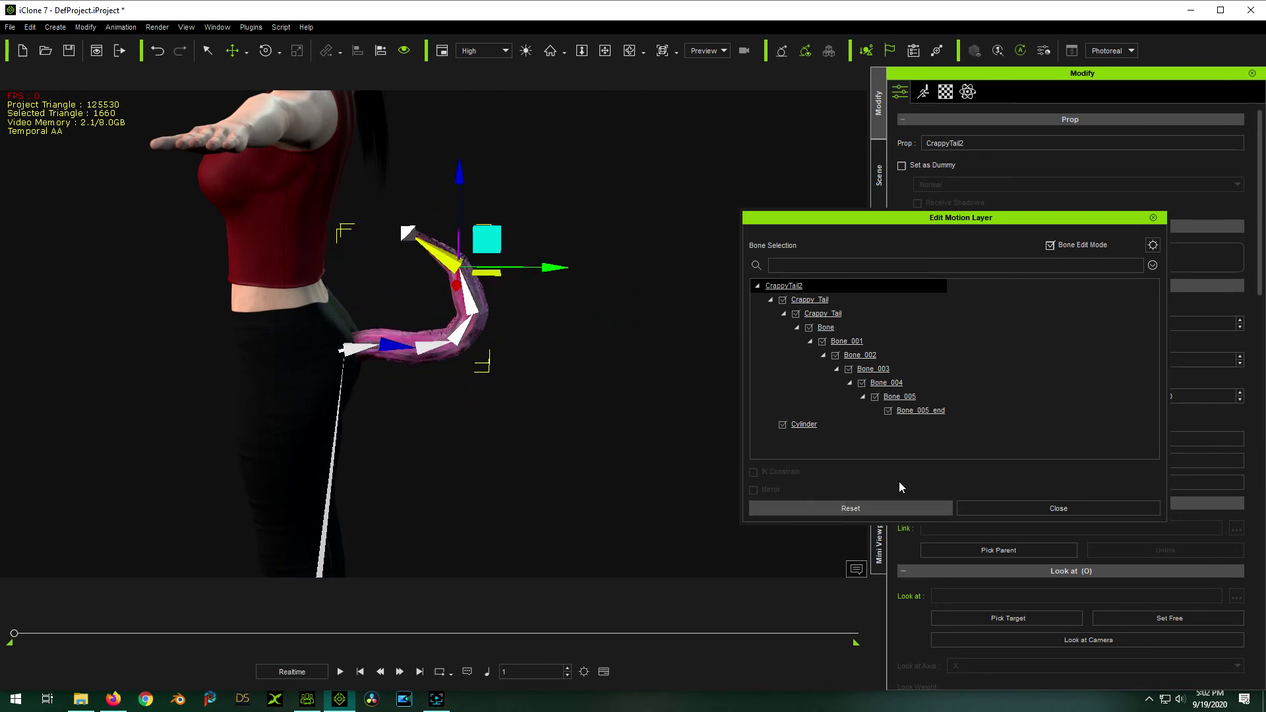
click(816, 314)
click(808, 300)
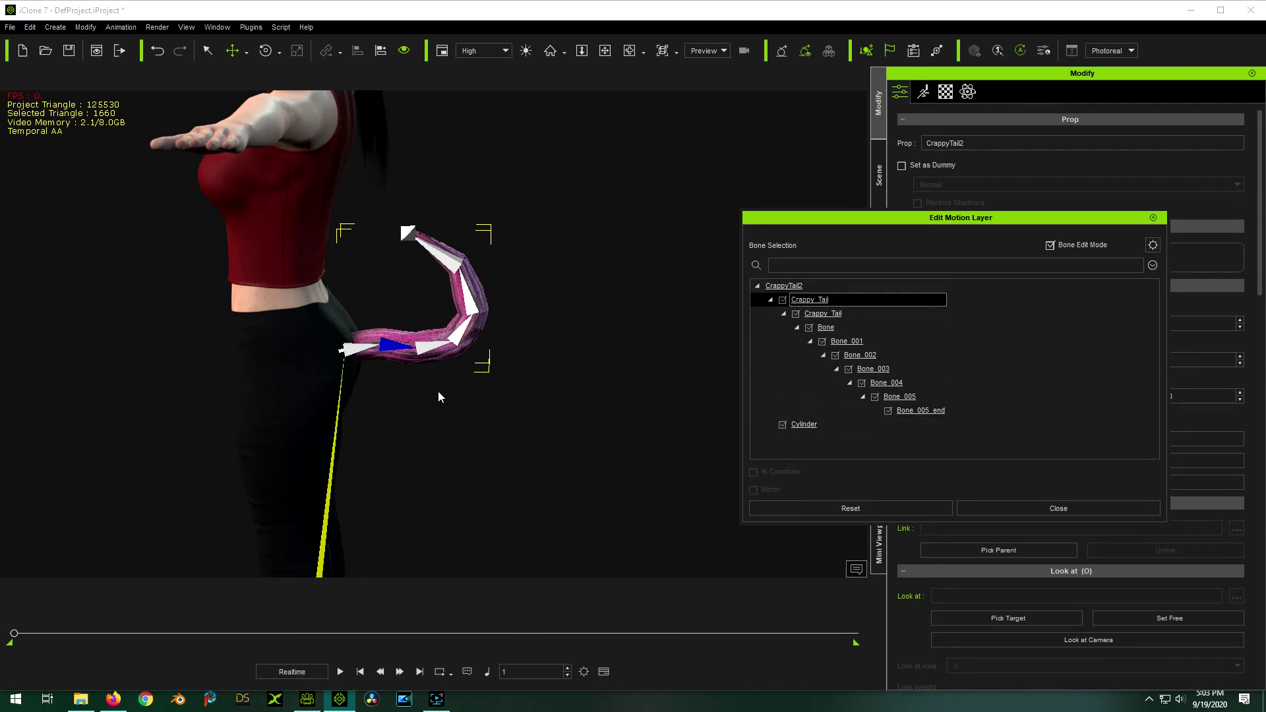
- Select the upper tail bone and lower its tip so the tail runs straight back from the hips
click(394, 348)
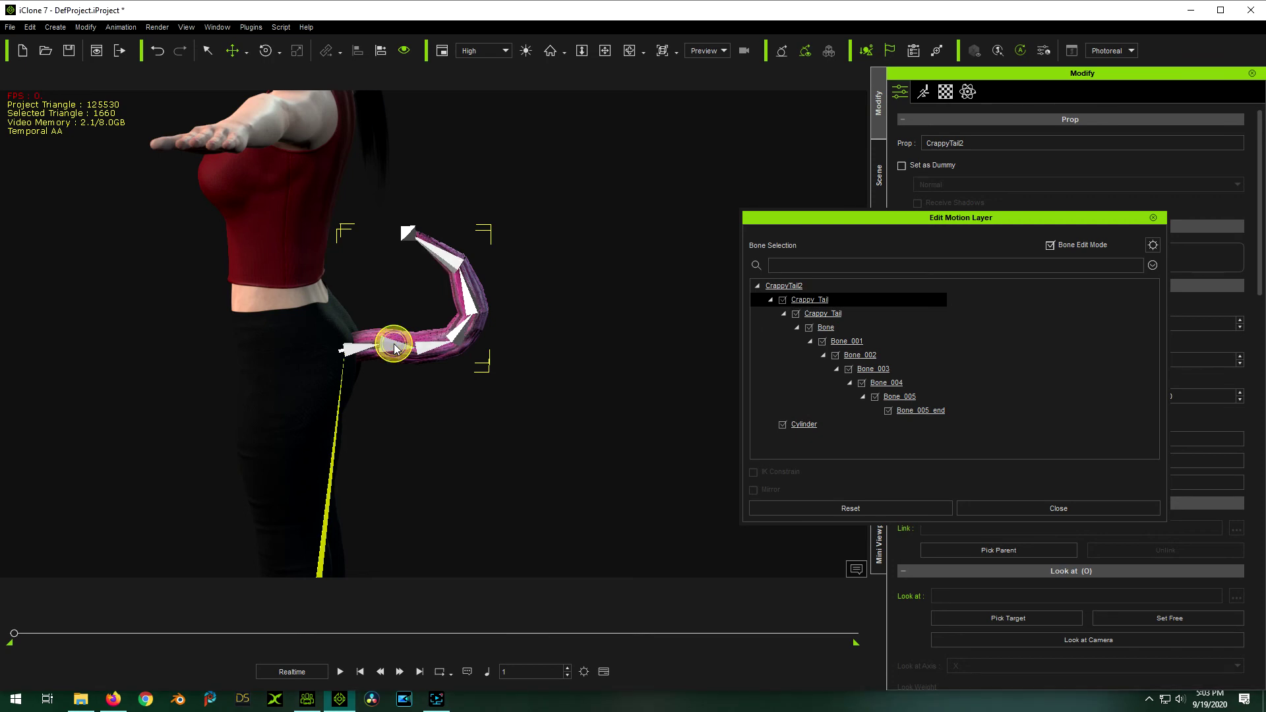
click(464, 332)
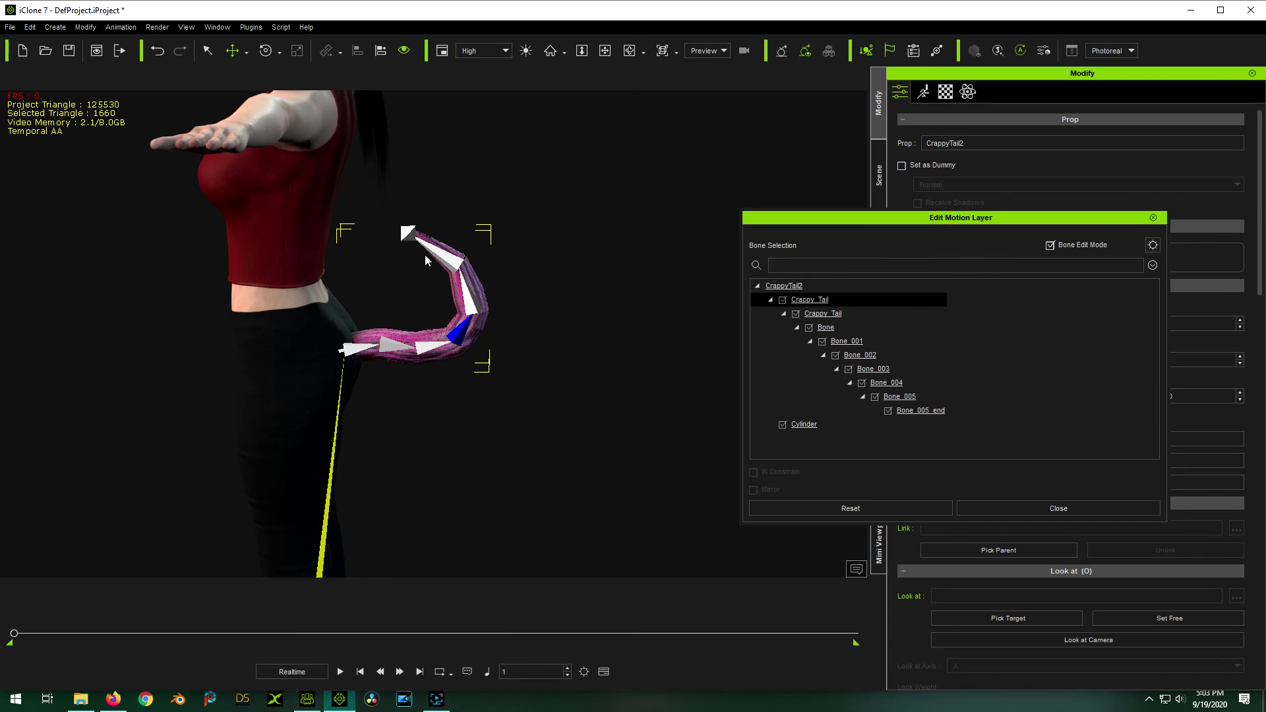
click(445, 259)
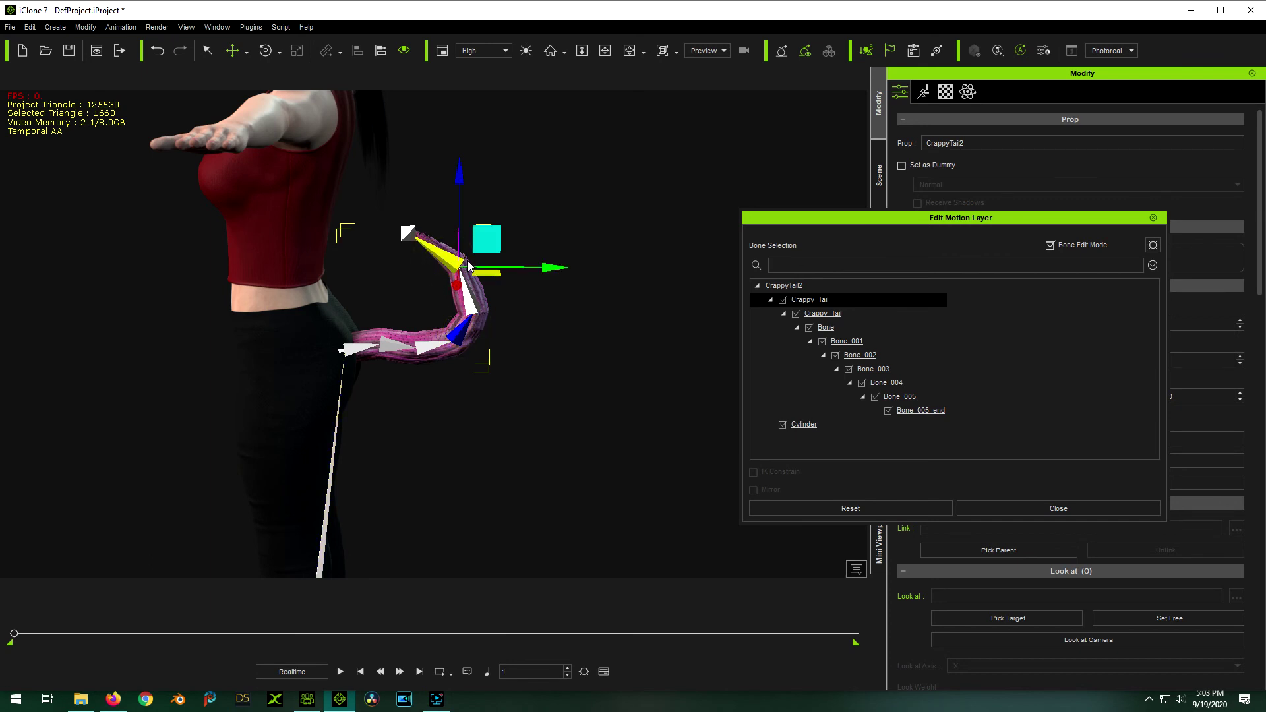
drag(483, 242, 512, 248)
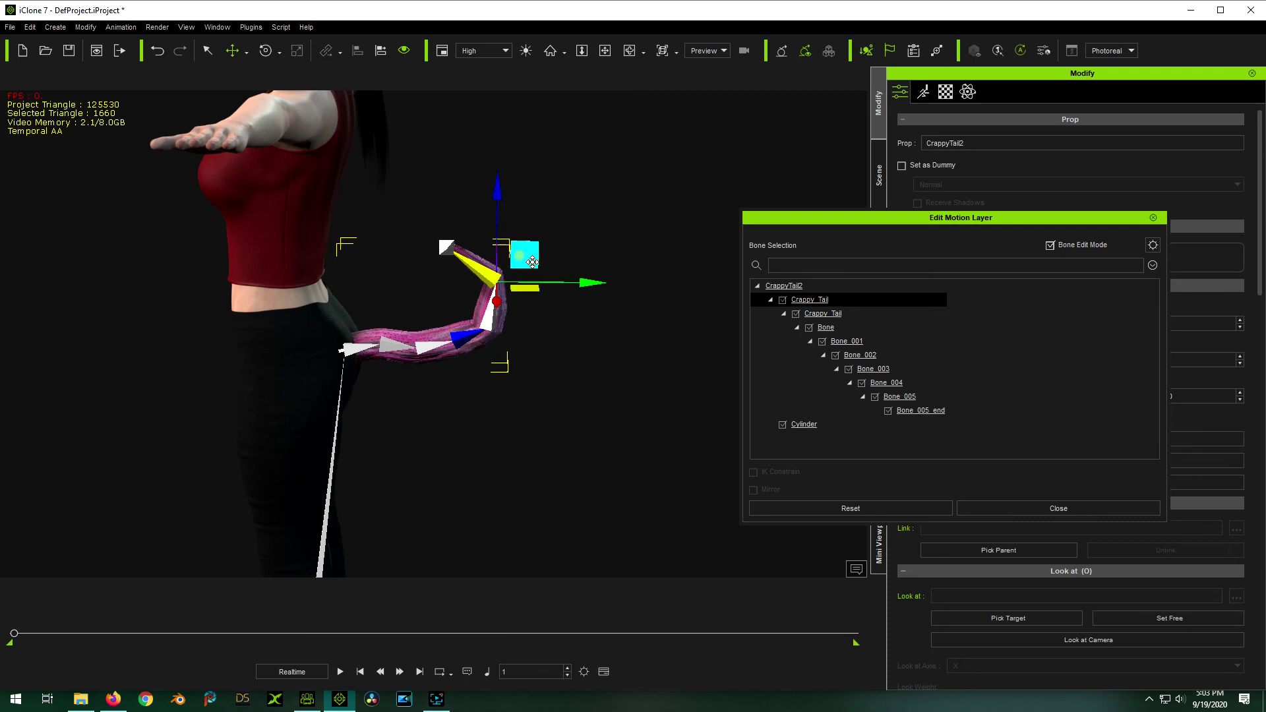
drag(509, 254, 535, 249)
drag(531, 293, 532, 319)
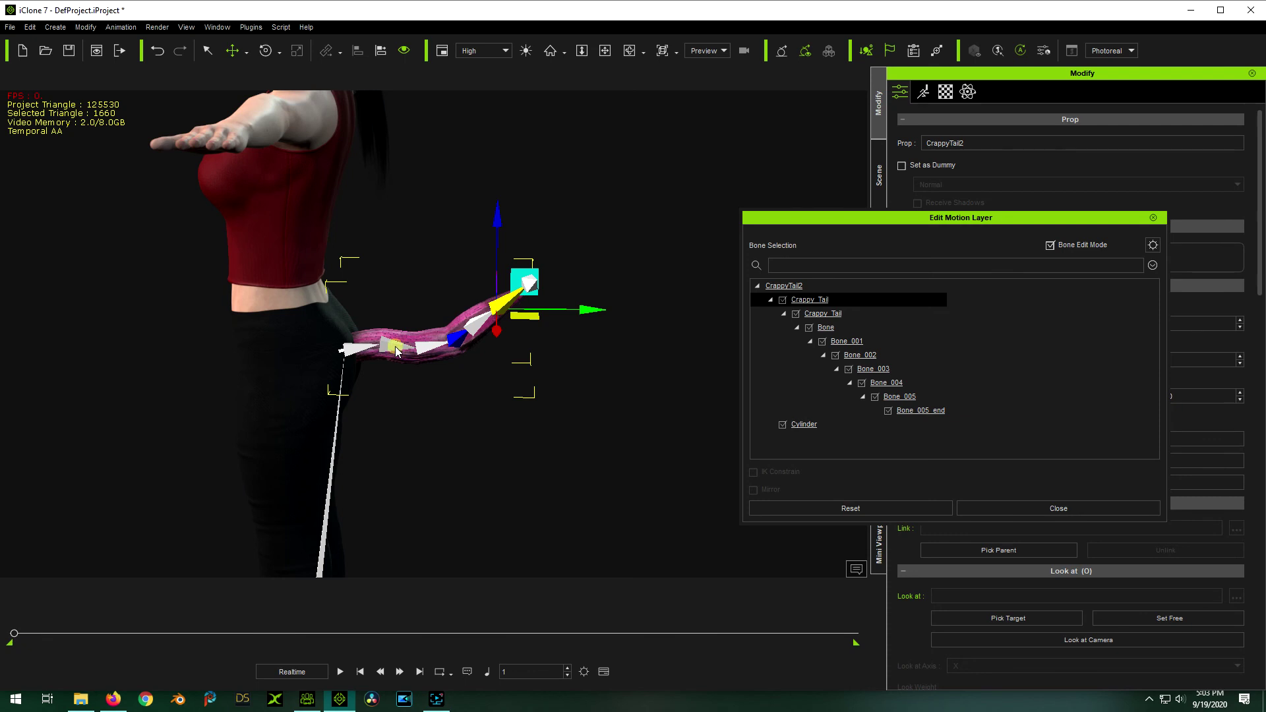
mouse_move(526, 273)
mouse_down()
mouse_move(510, 263)
mouse_move(529, 270)
mouse_up()
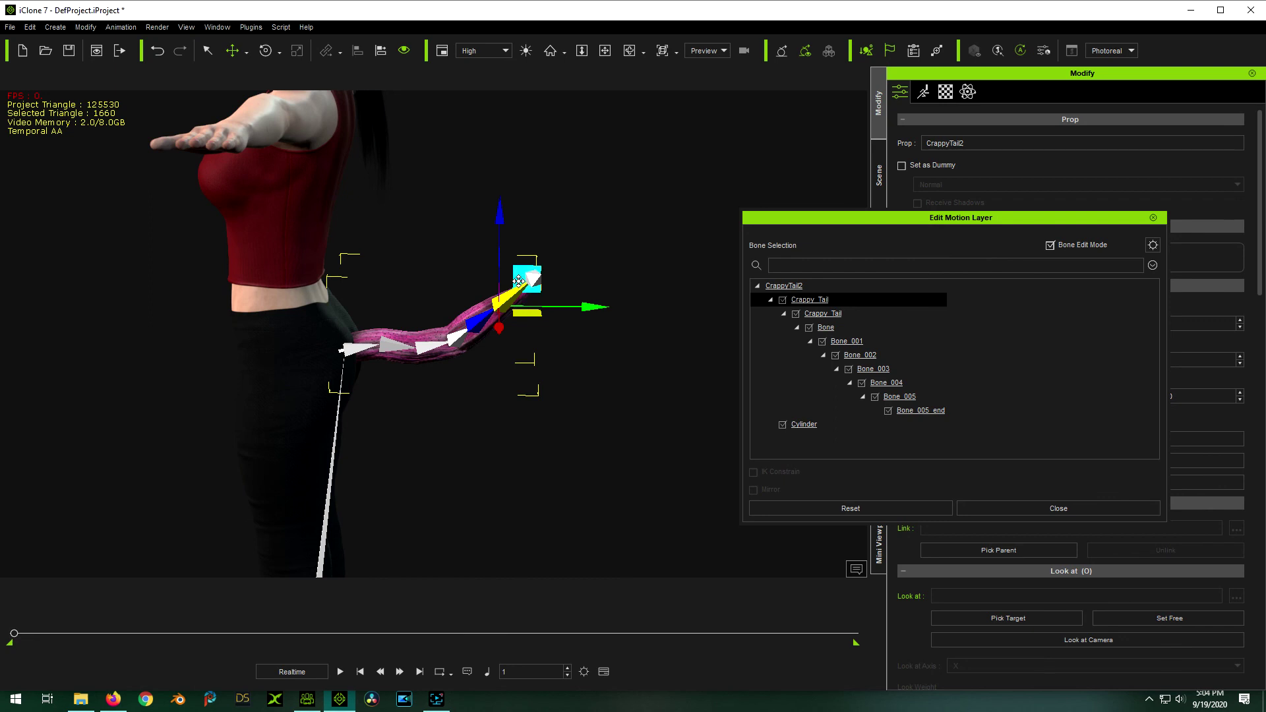
- Fold the tail's end bones sharply upward toward the torso
drag(520, 277, 510, 273)
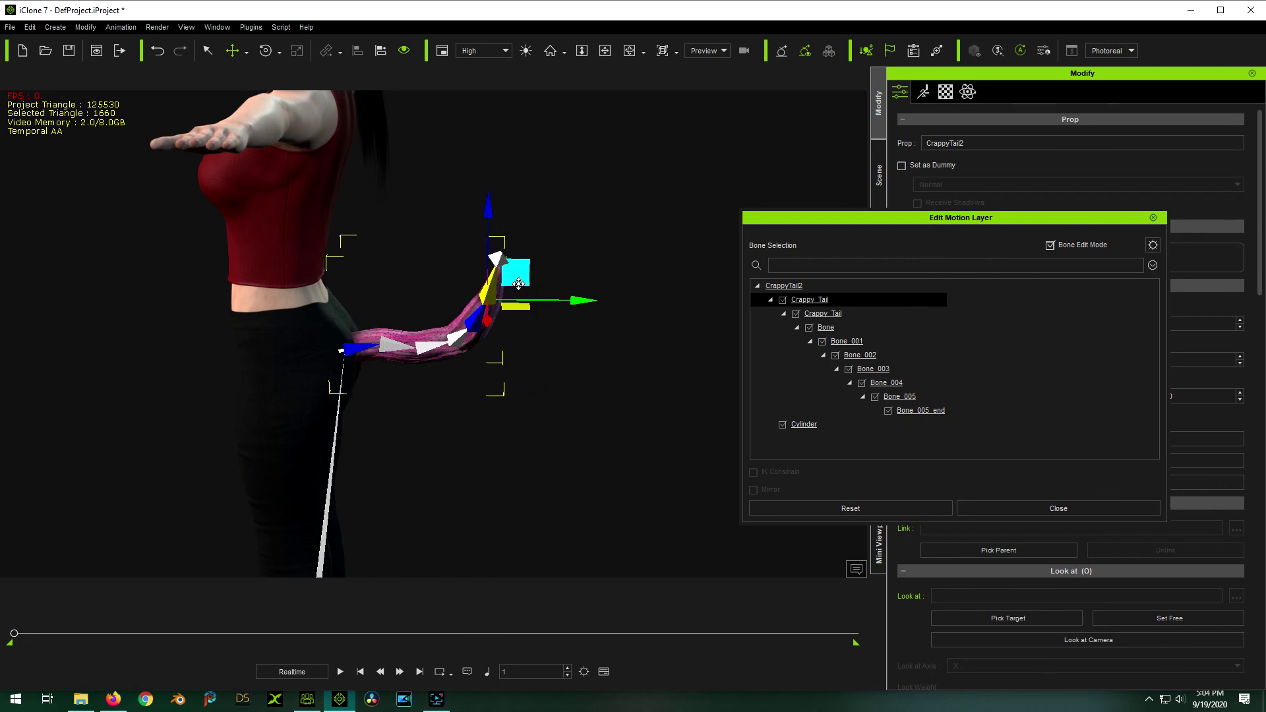
drag(517, 276, 469, 250)
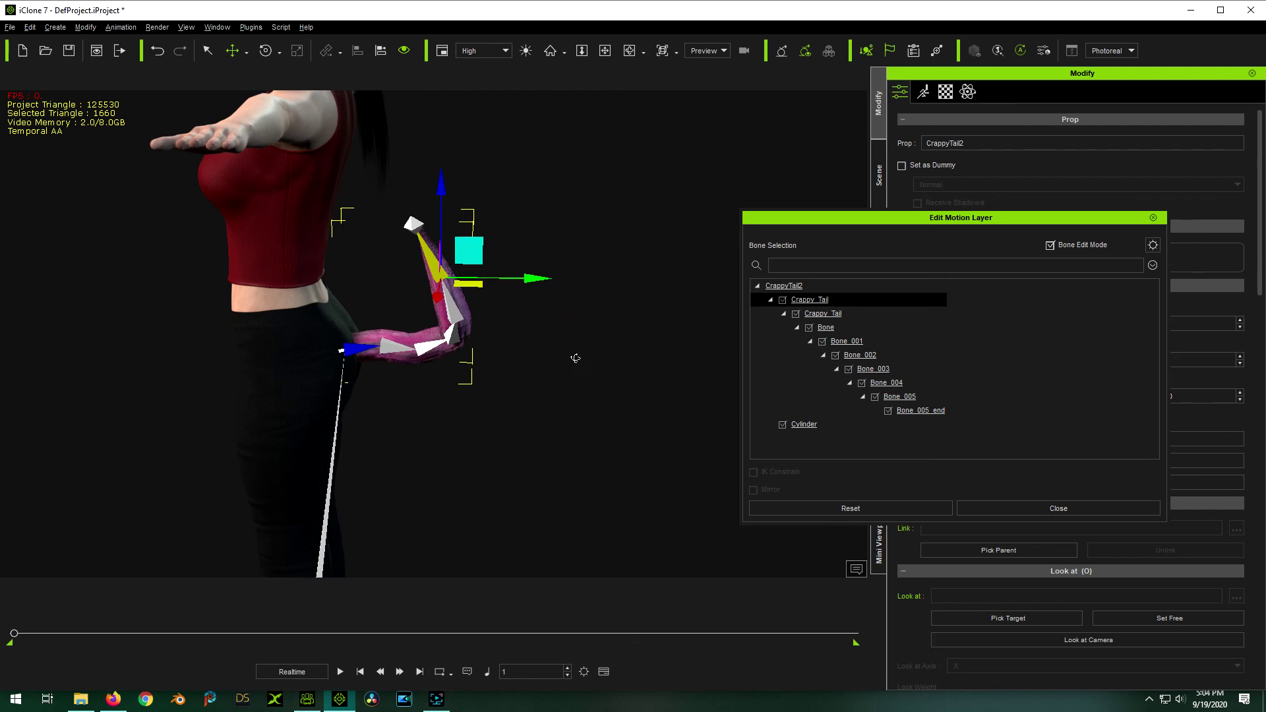
right_drag(574, 356, 395, 396)
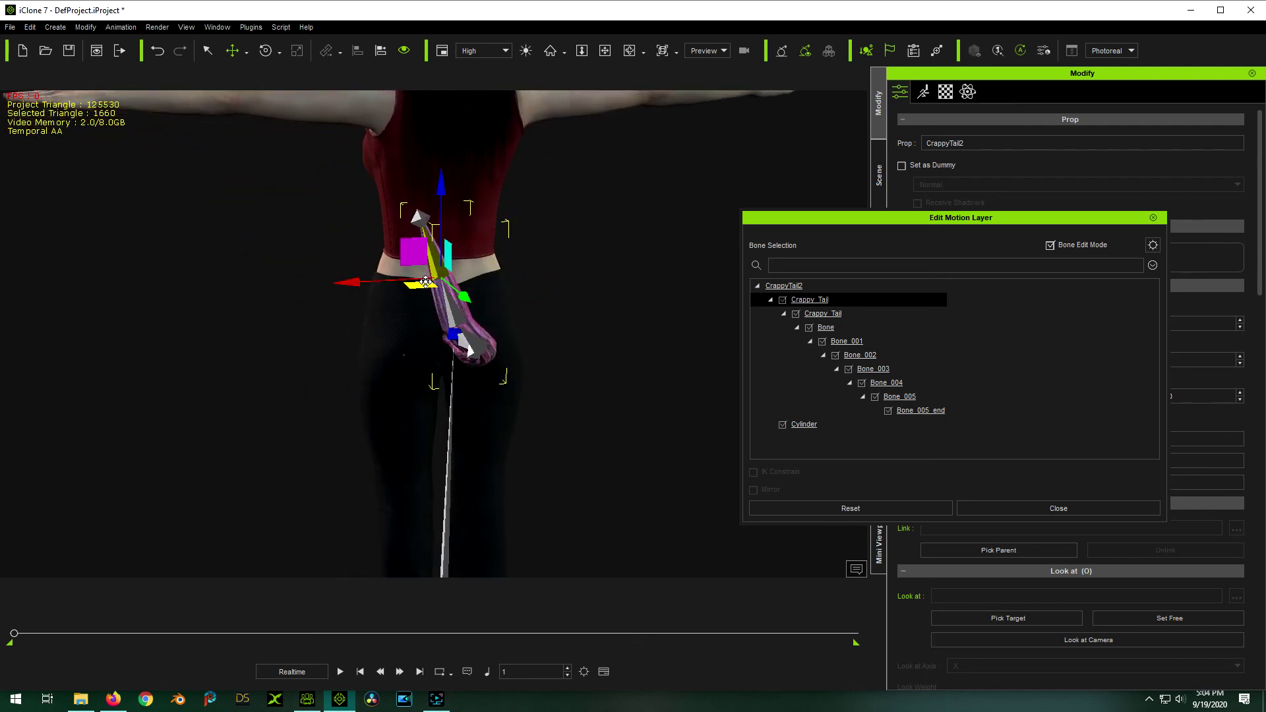
- Shift the tail tip sideways, then check the J-shaped curl from the side
drag(422, 284, 552, 344)
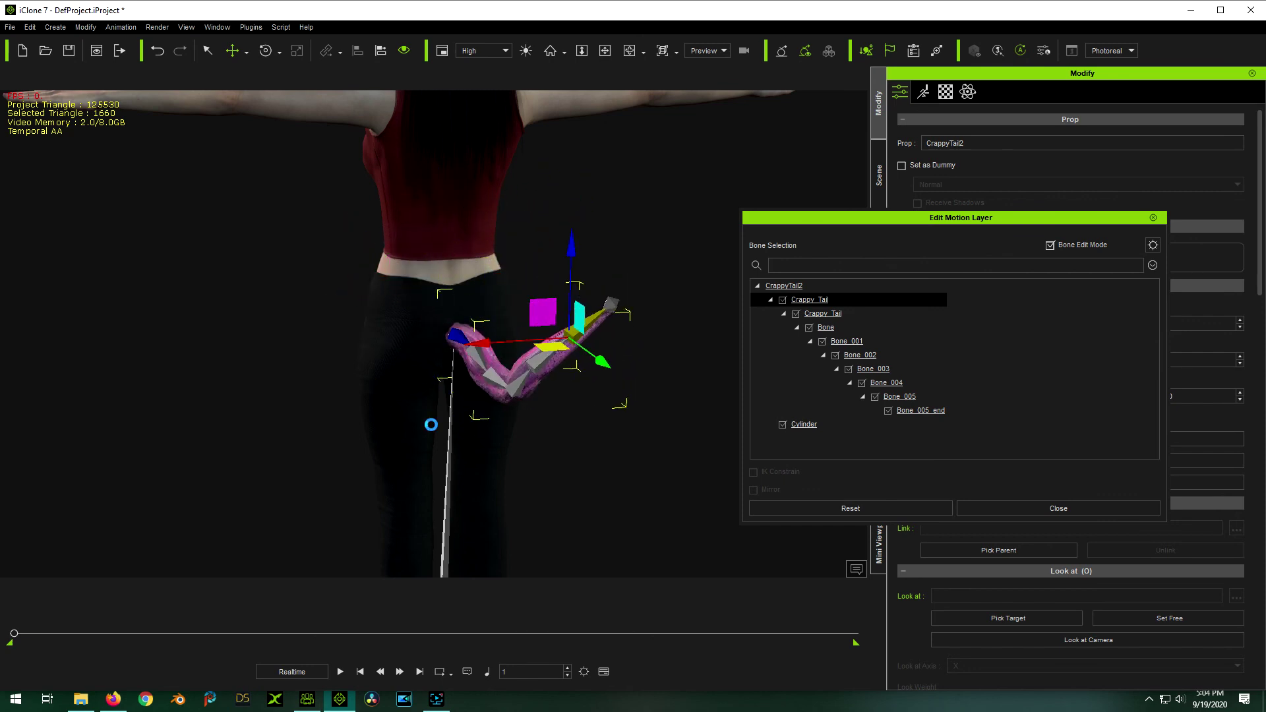
right_drag(249, 422, 637, 381)
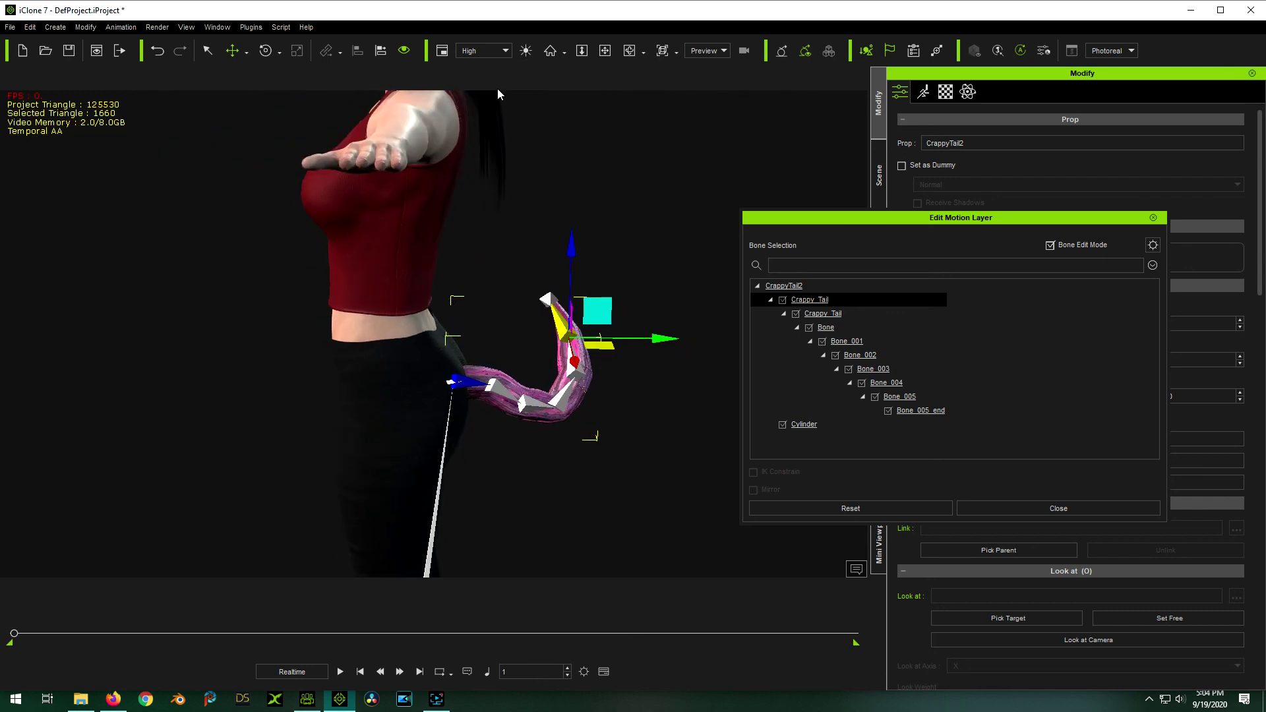
scroll(414, 254, down, 5)
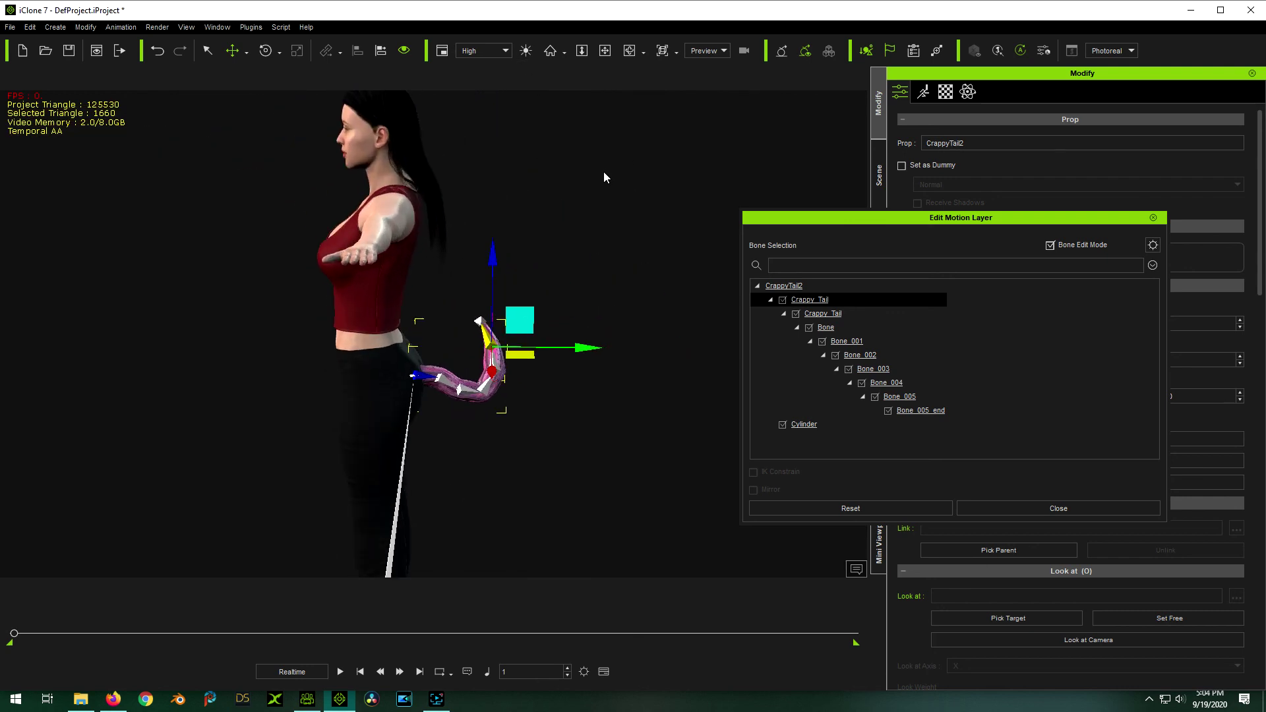
scroll(414, 469, up, 3)
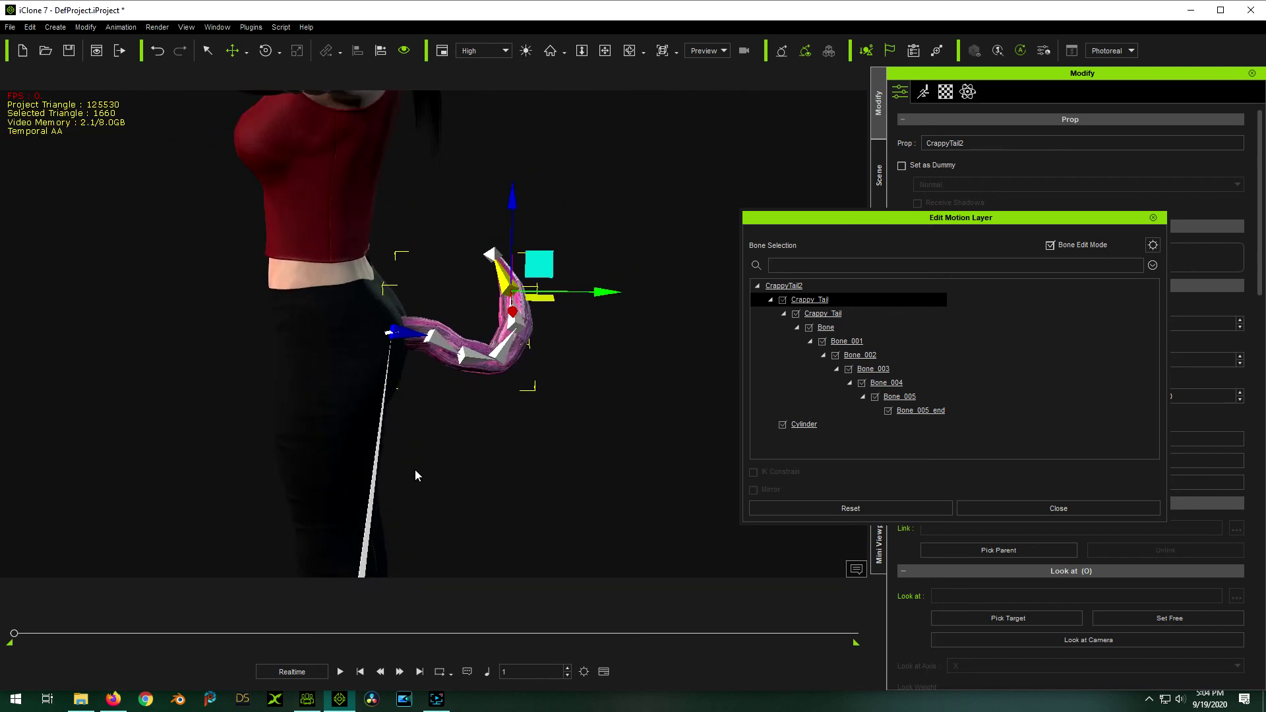